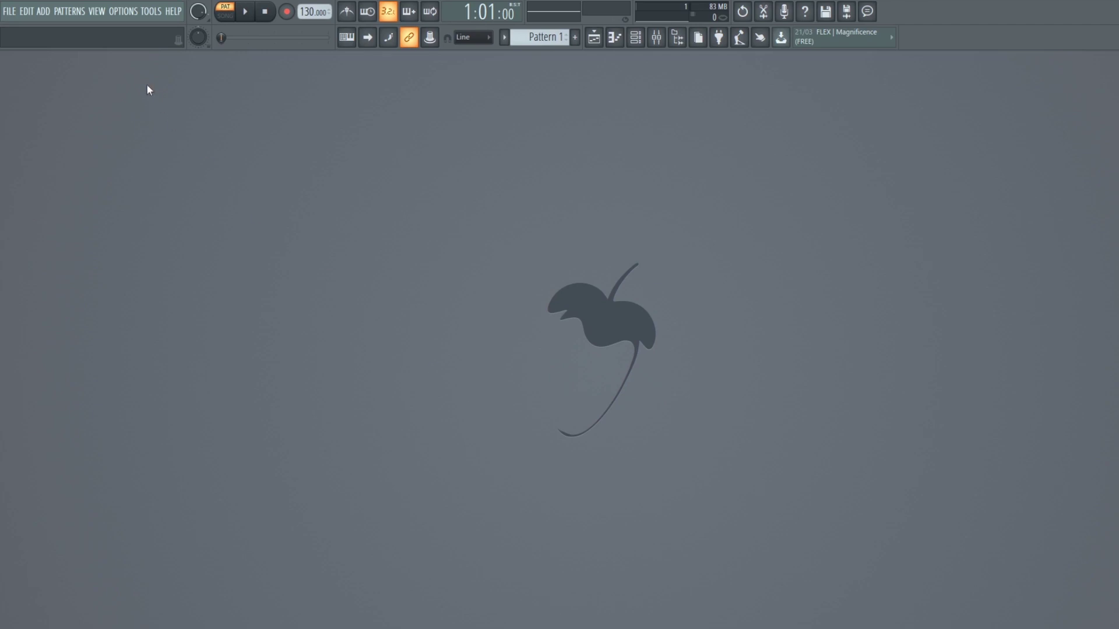
# Open OPTIONS > Audio settings and list the available audio devices in the Device dropdown
pyautogui.click(123, 11)
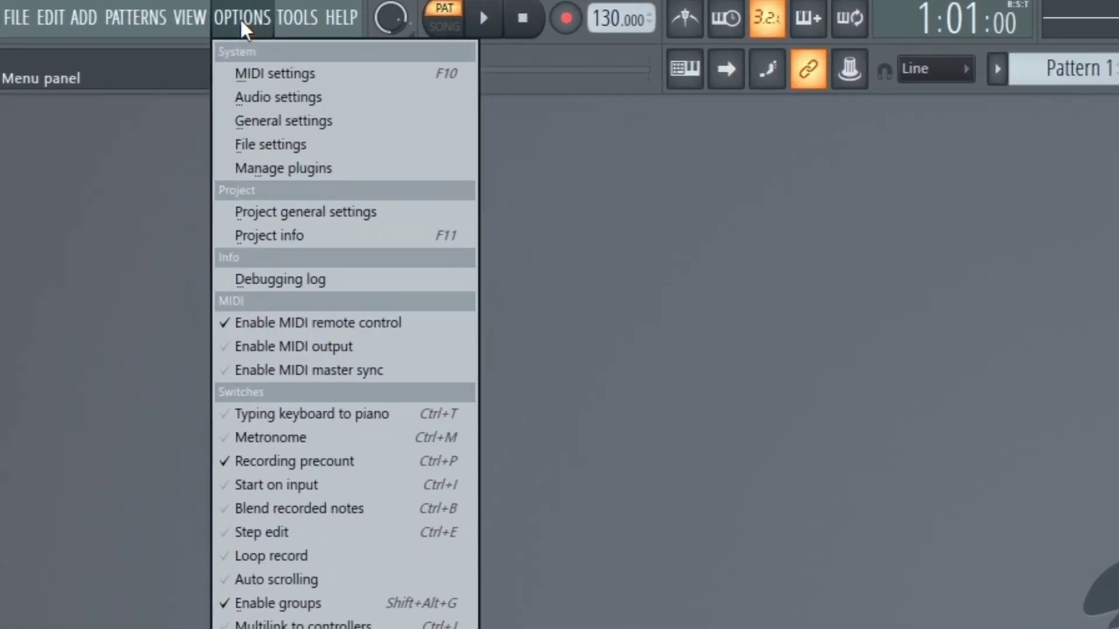
pyautogui.click(274, 98)
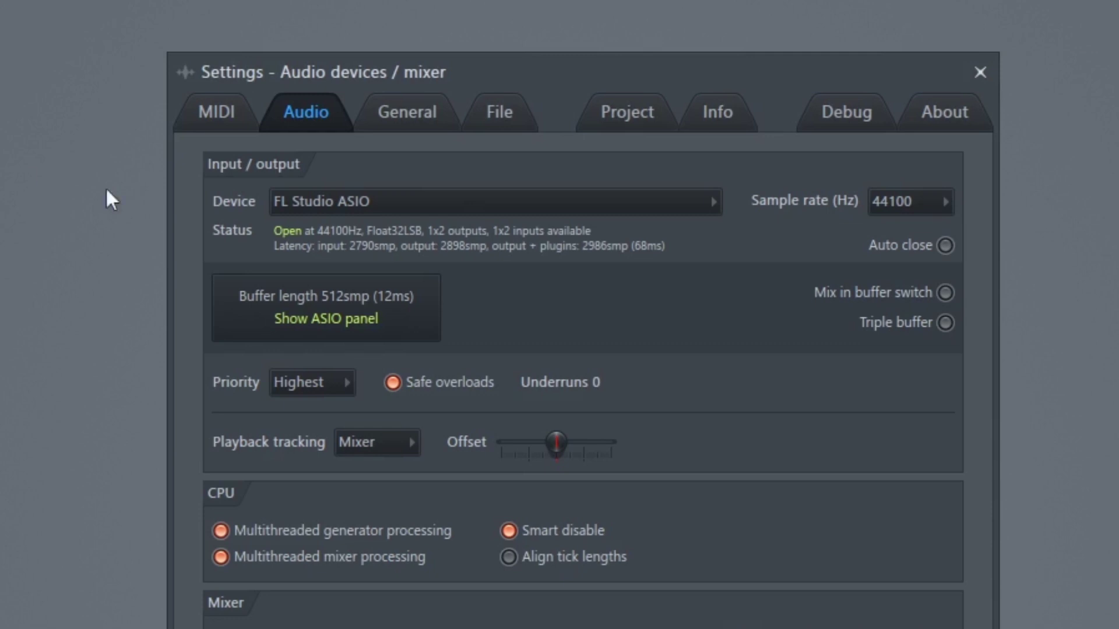
pyautogui.click(707, 202)
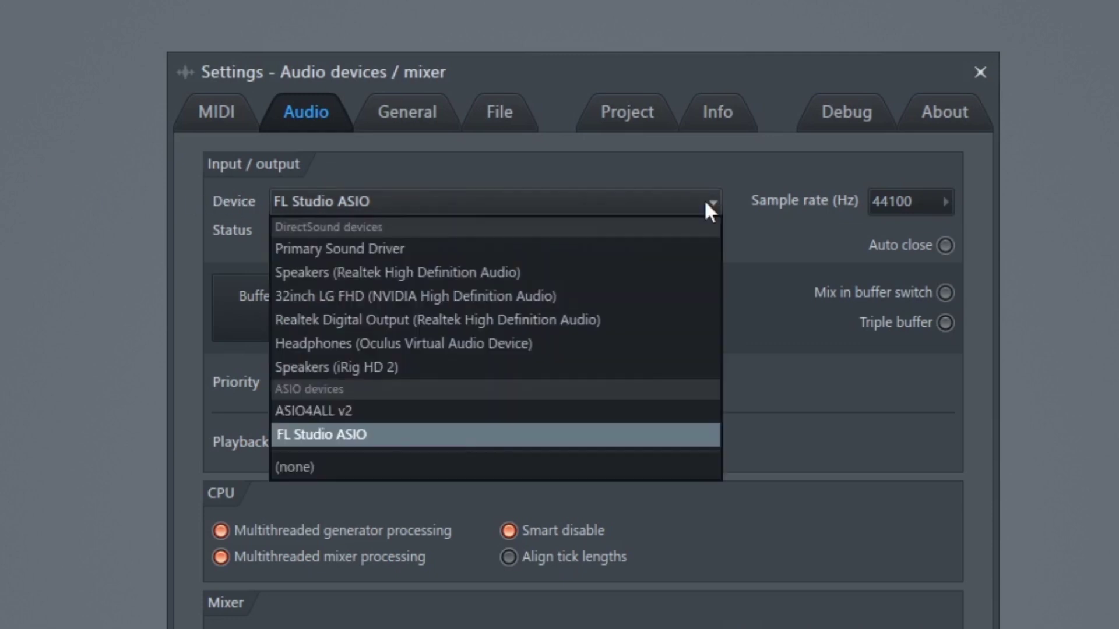
# Keep FL Studio ASIO with input Microphone (iRig HD 2) and output Speakers (Realtek)
pyautogui.click(610, 434)
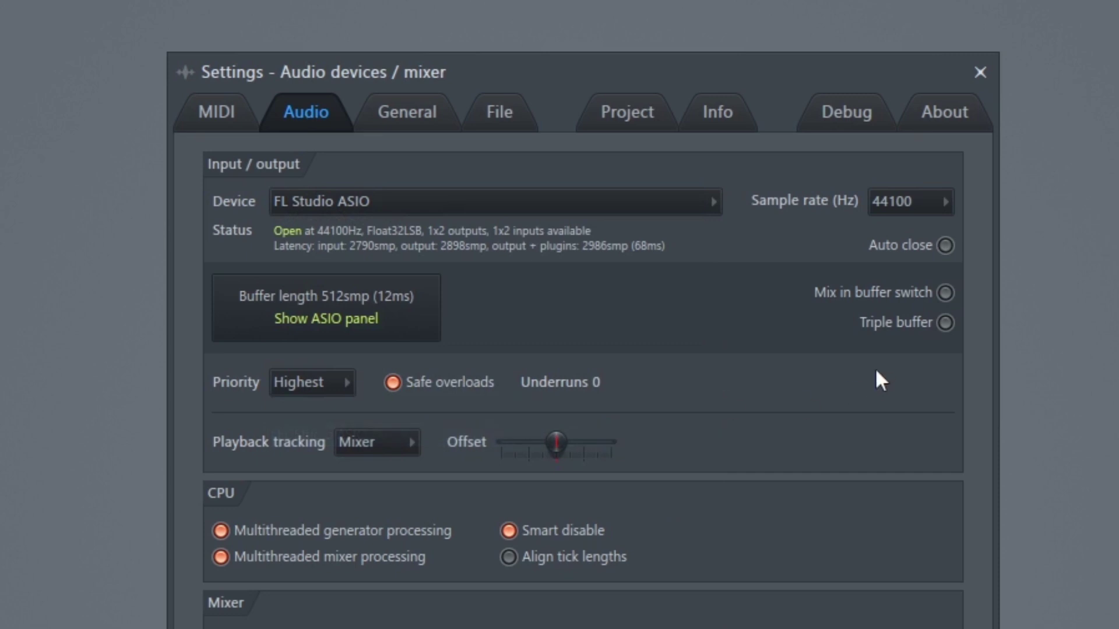
pyautogui.click(333, 301)
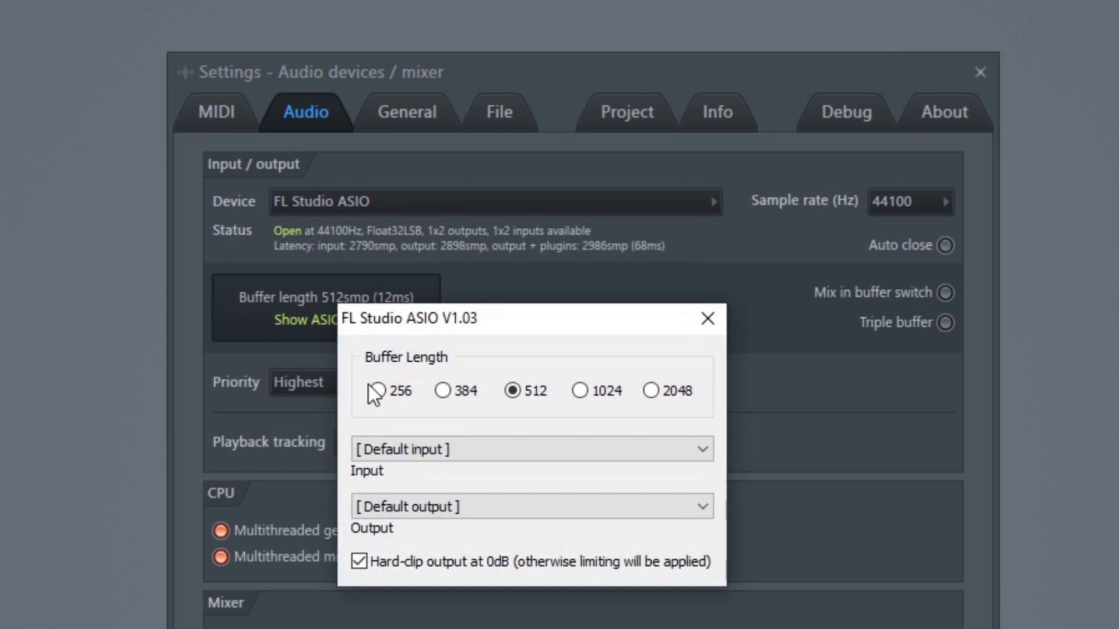
pyautogui.click(593, 450)
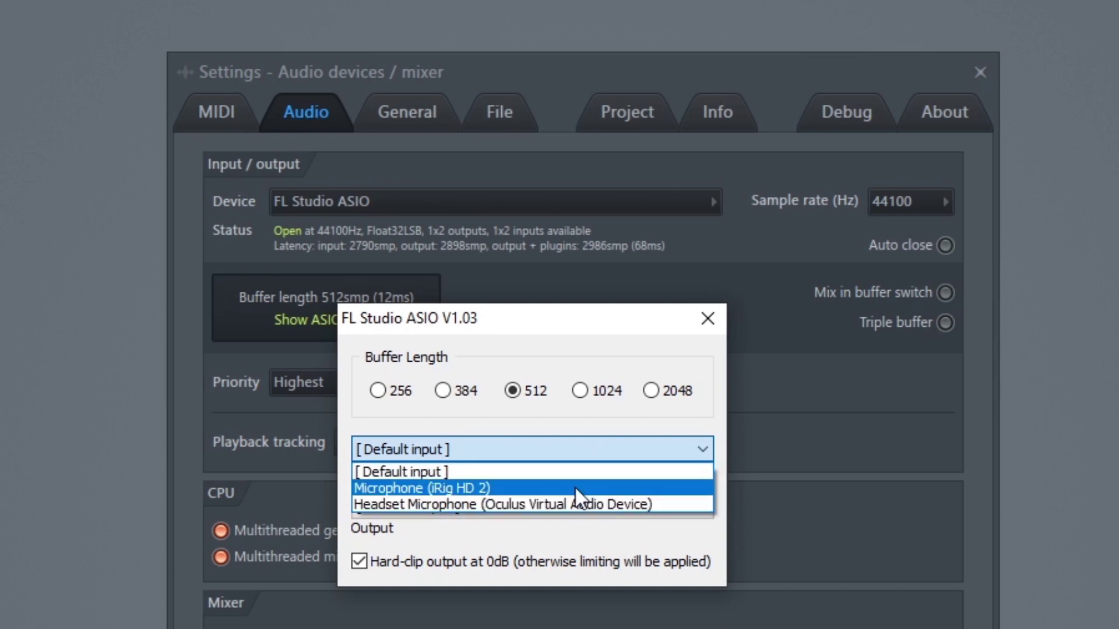
pyautogui.click(574, 487)
pyautogui.click(457, 506)
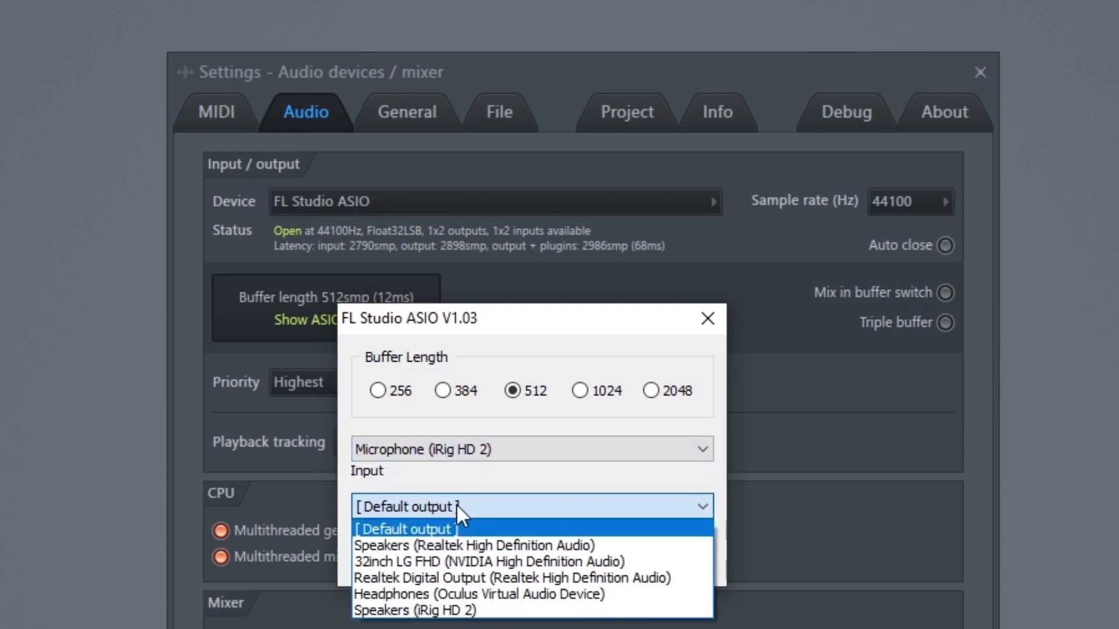
pyautogui.click(479, 544)
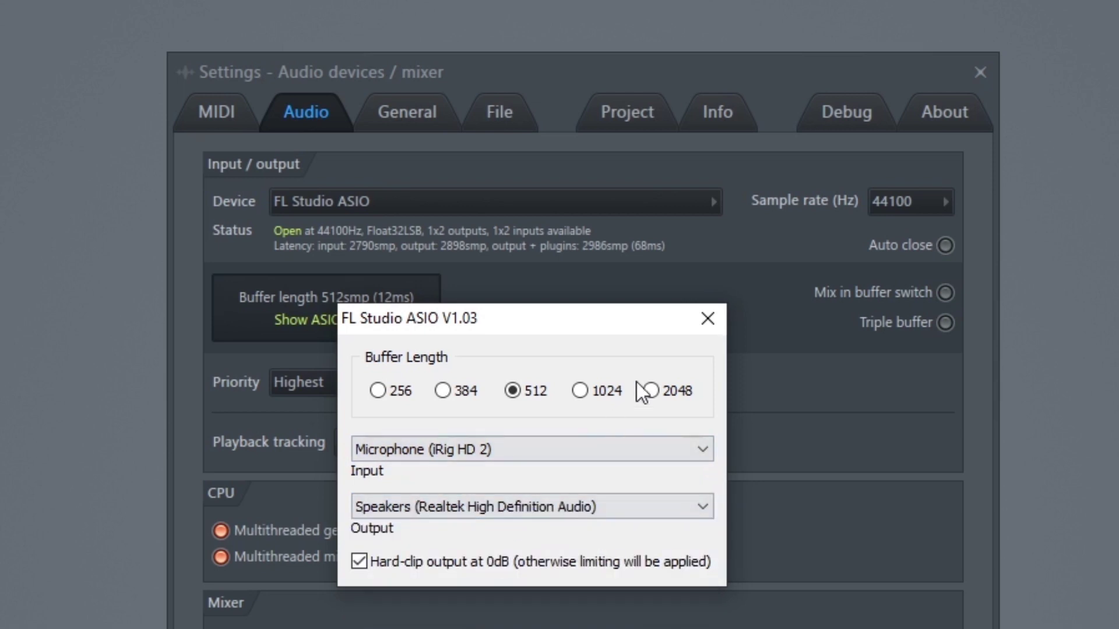
pyautogui.click(708, 320)
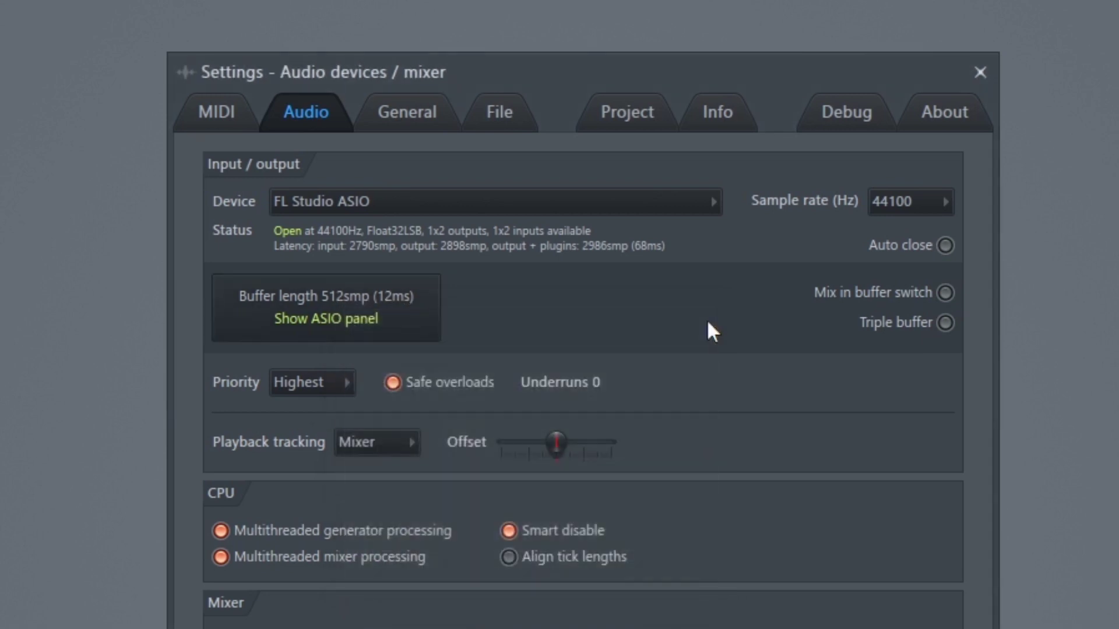
# Set the sample rate to 48000 Hz and confirm the warning
pyautogui.click(941, 202)
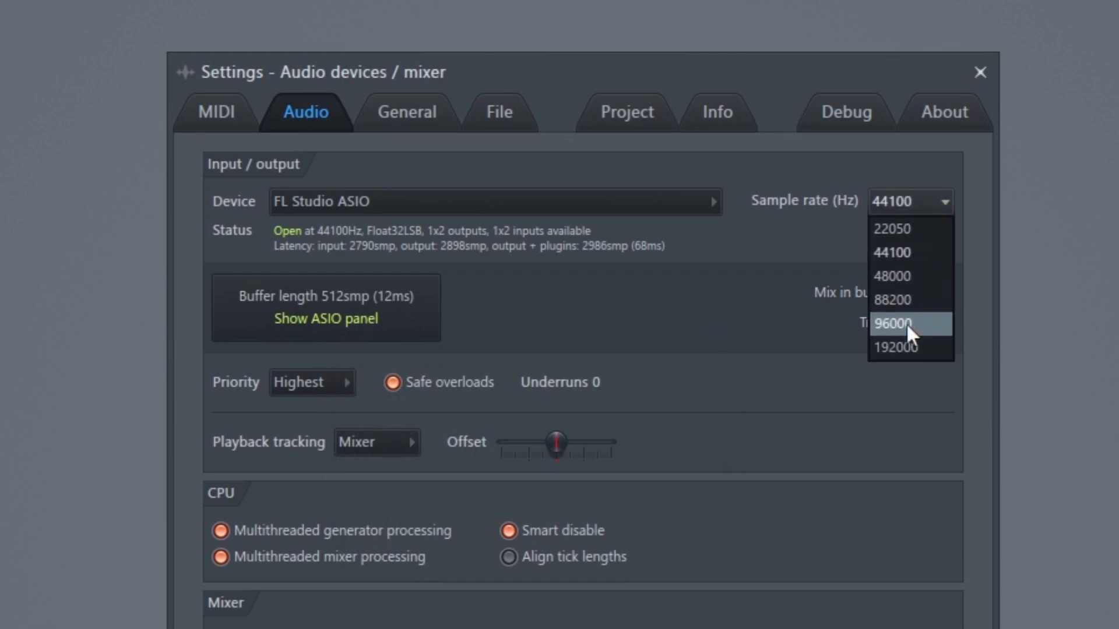
pyautogui.click(910, 285)
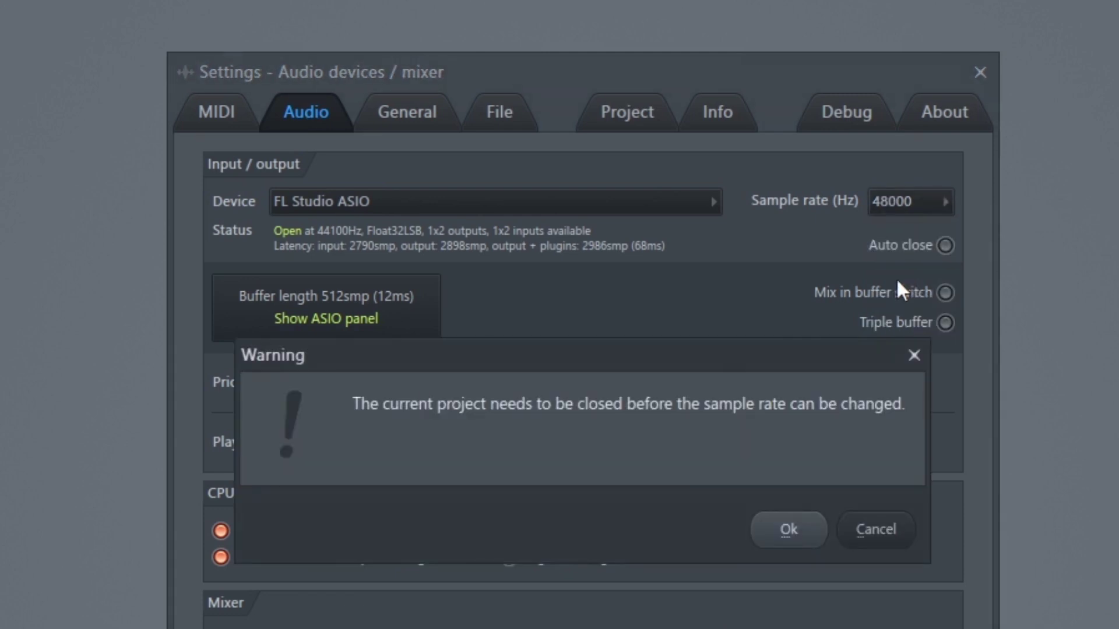
pyautogui.click(802, 531)
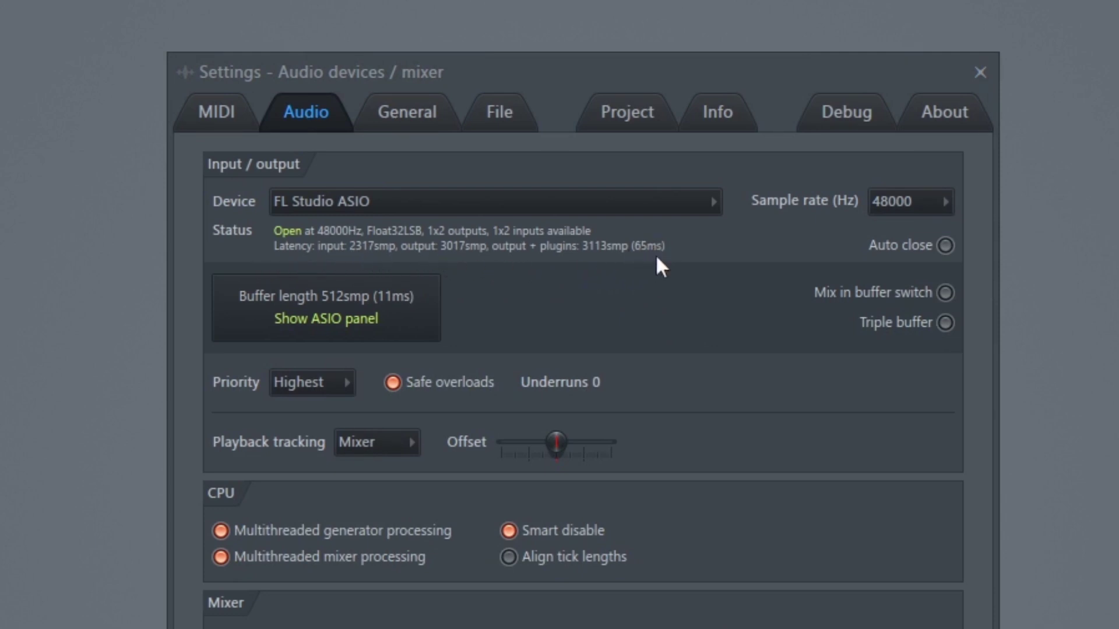
pyautogui.click(415, 314)
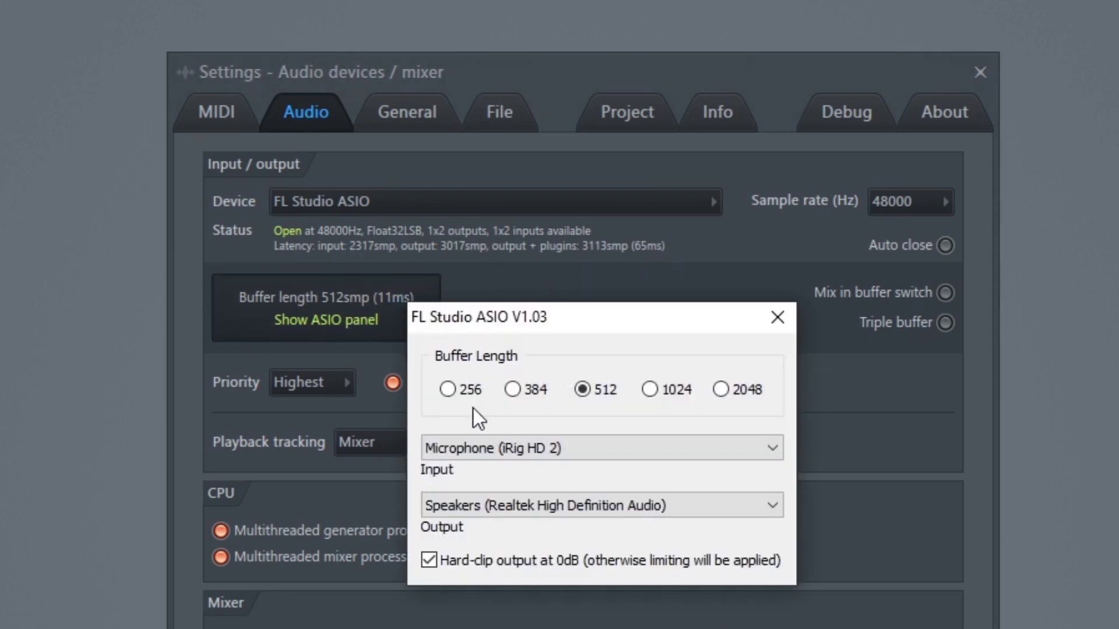
pyautogui.moveTo(499, 320); pyautogui.dragTo(562, 326)
pyautogui.click(527, 394)
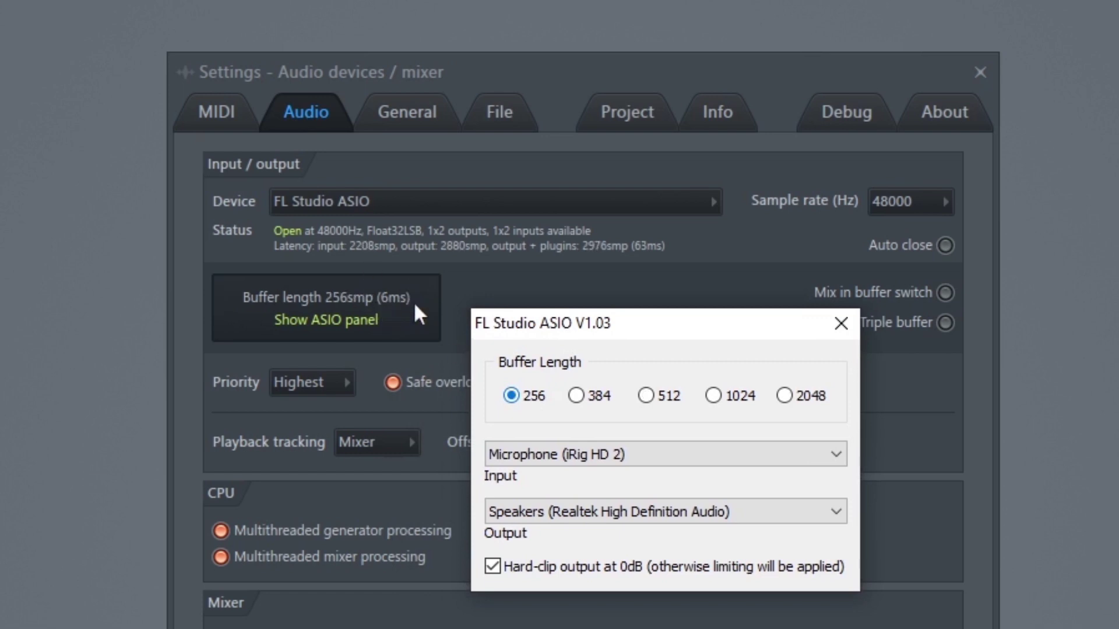
pyautogui.click(649, 395)
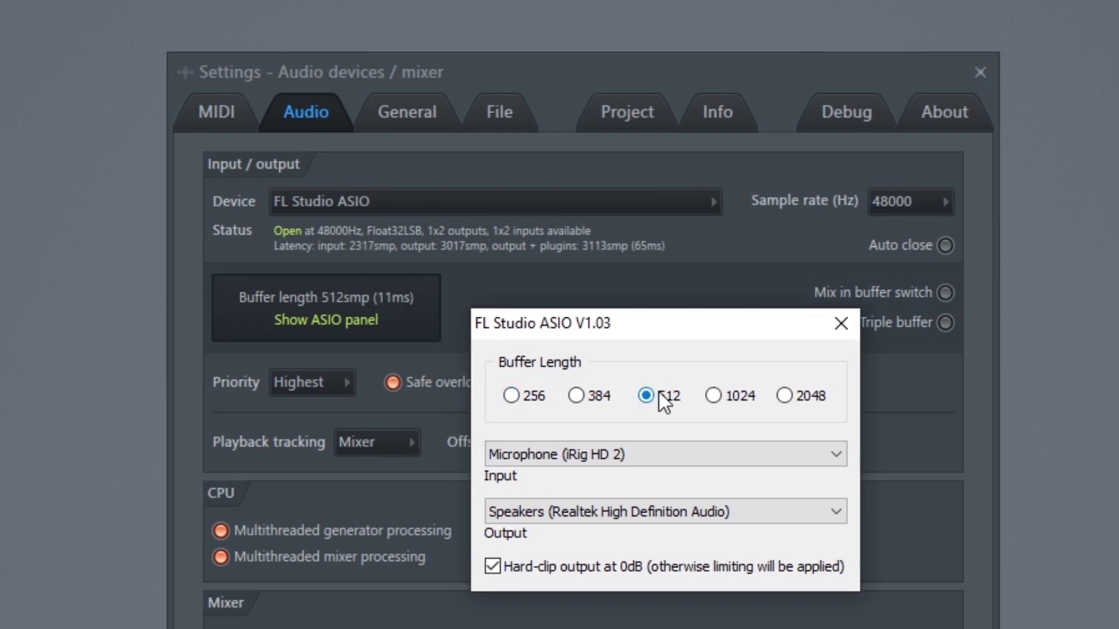
pyautogui.click(845, 326)
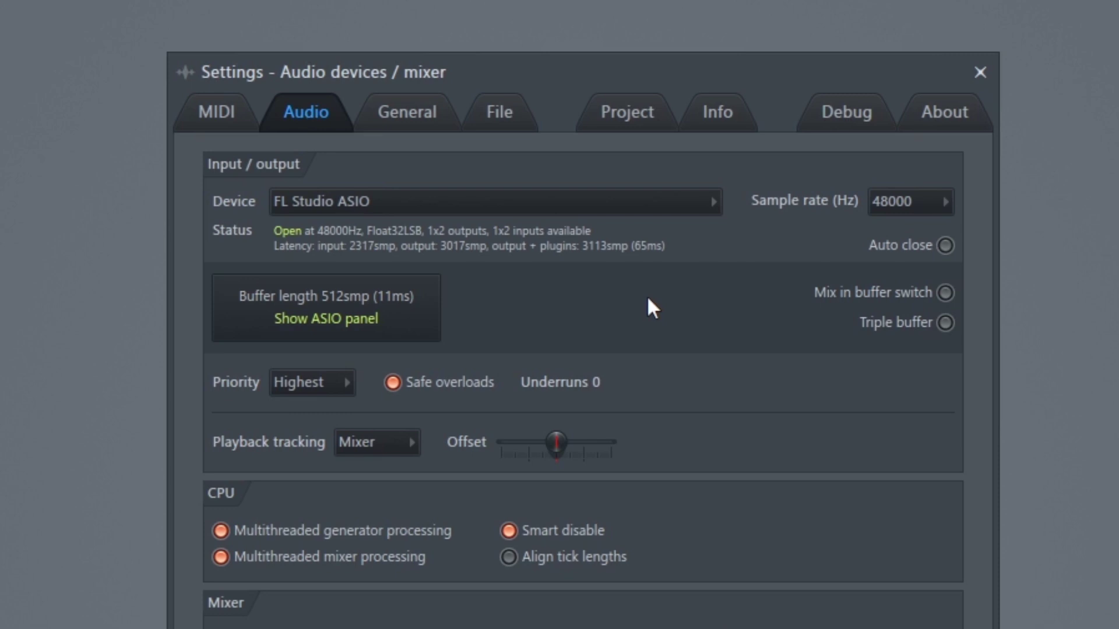
# Select ASIO4ALL v2 as the audio device, check its ASIO panel, and close it
pyautogui.click(600, 201)
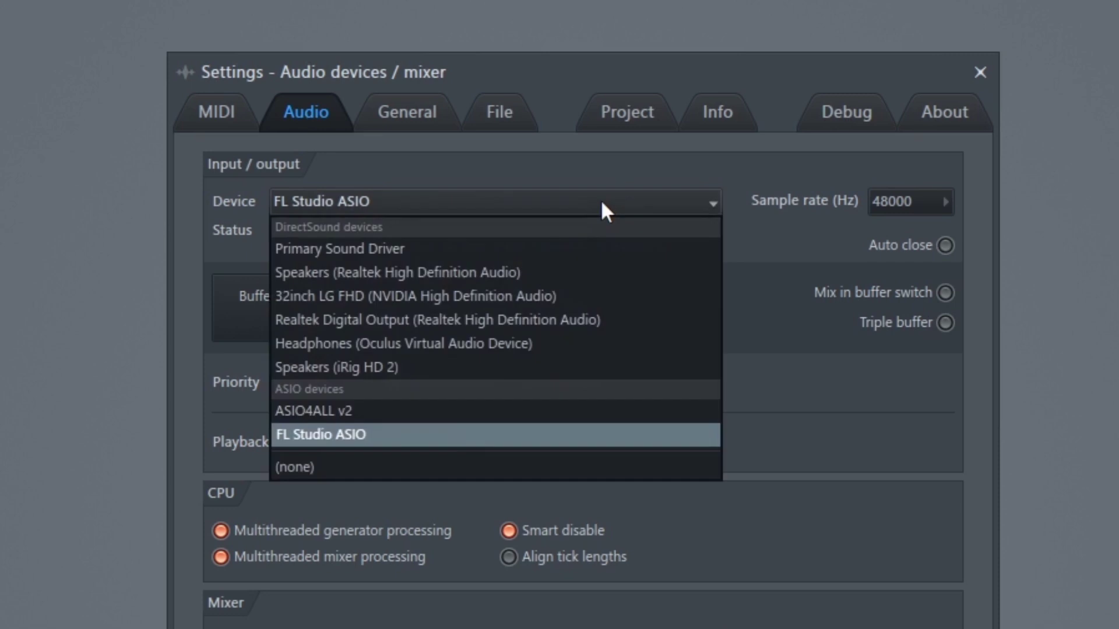
pyautogui.click(505, 410)
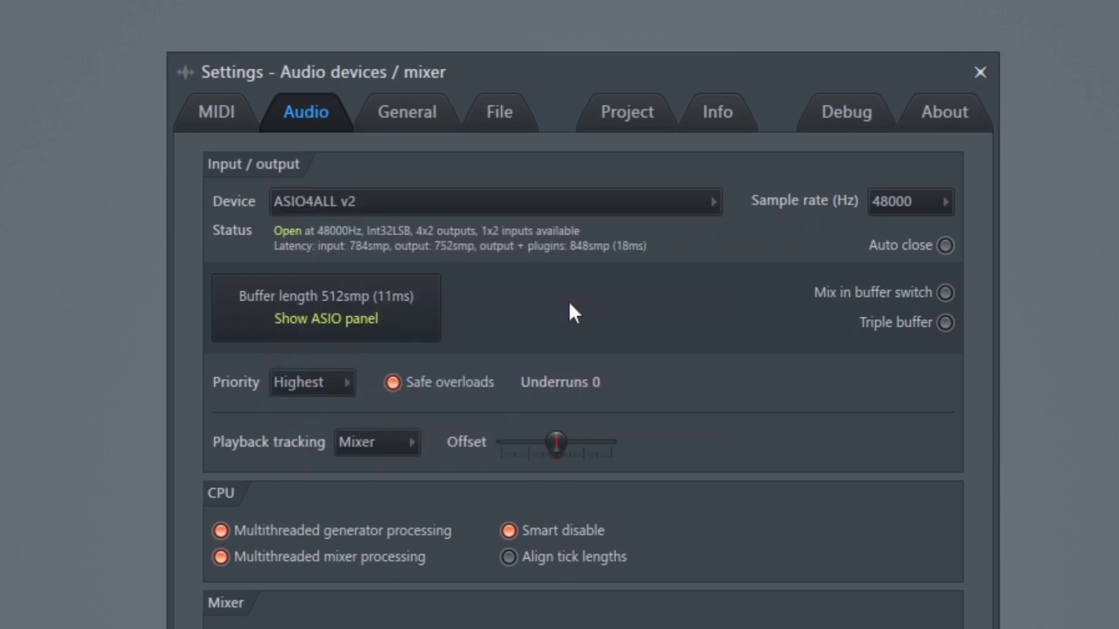
pyautogui.click(376, 318)
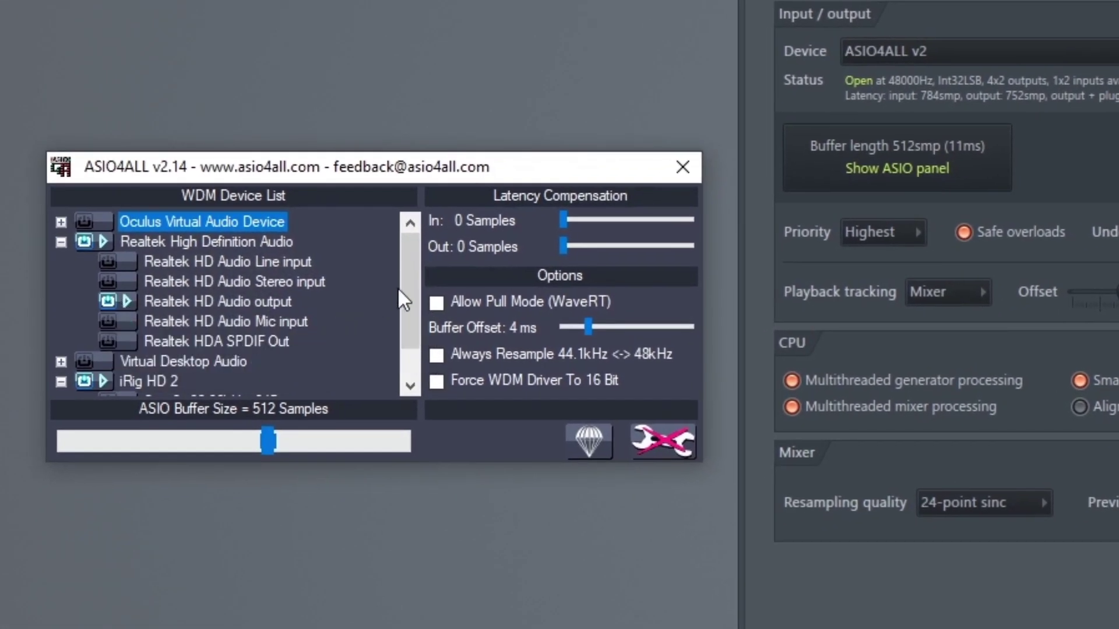
pyautogui.moveTo(407, 272); pyautogui.dragTo(416, 231)
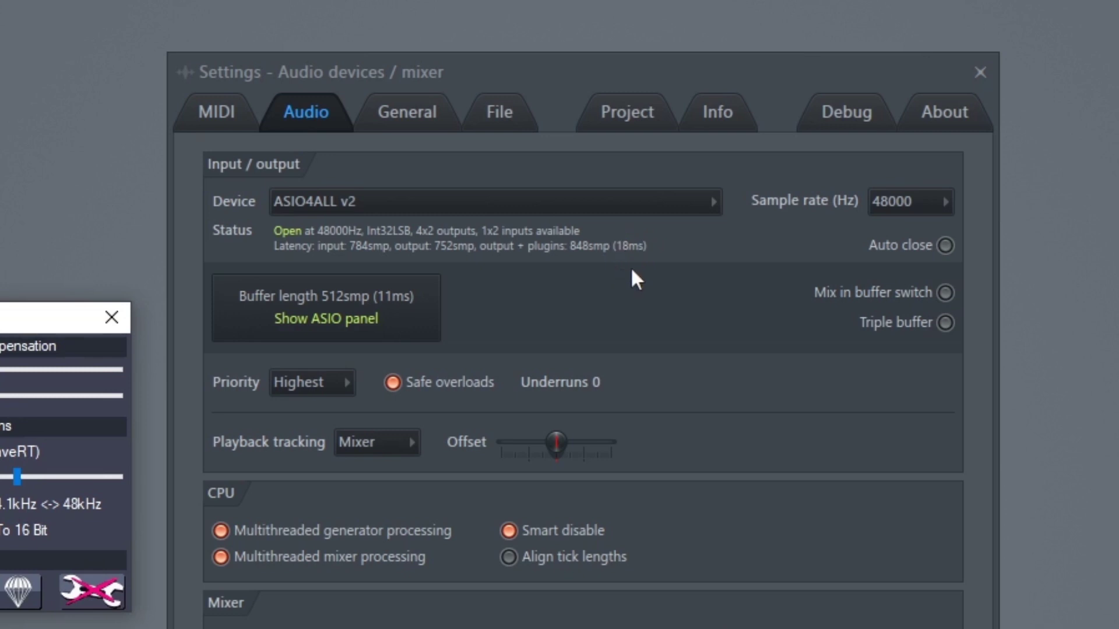
pyautogui.click(111, 318)
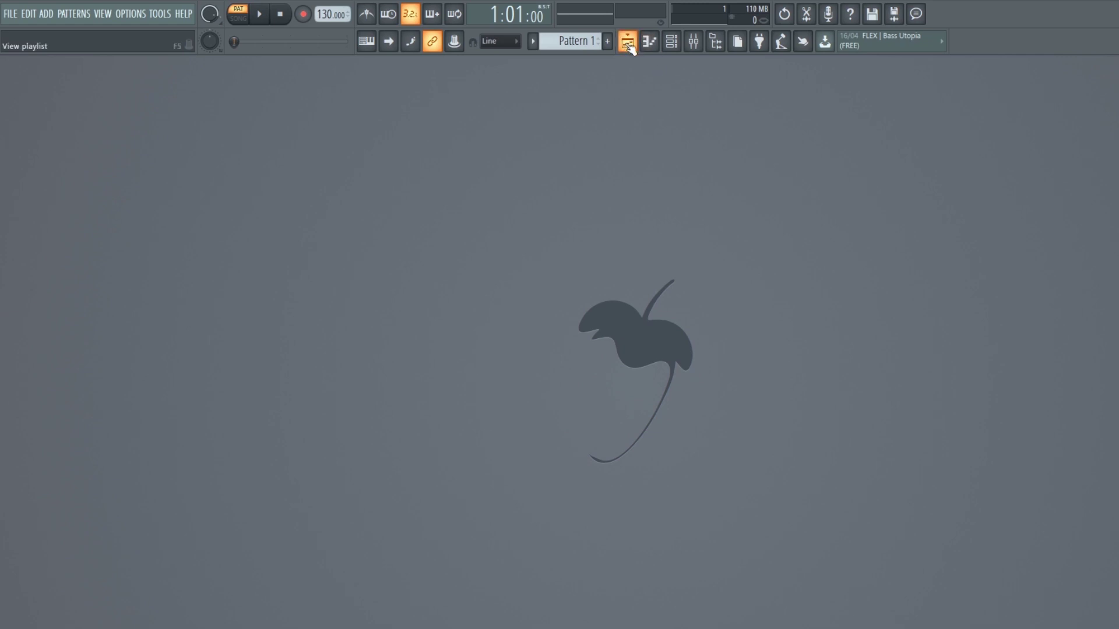
pyautogui.click(626, 45)
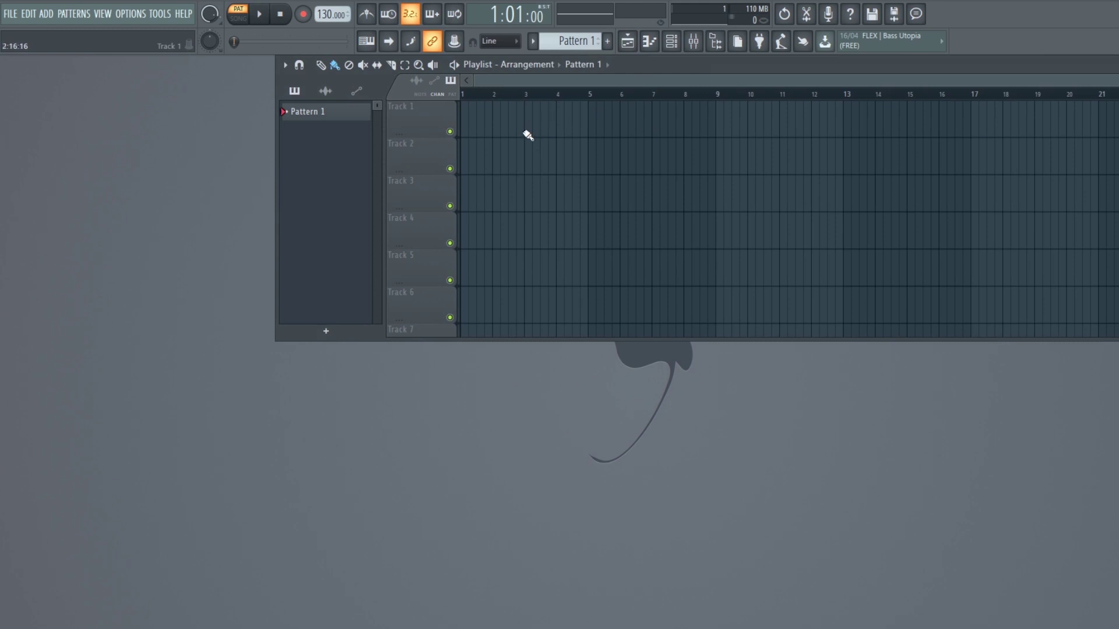
pyautogui.click(698, 47)
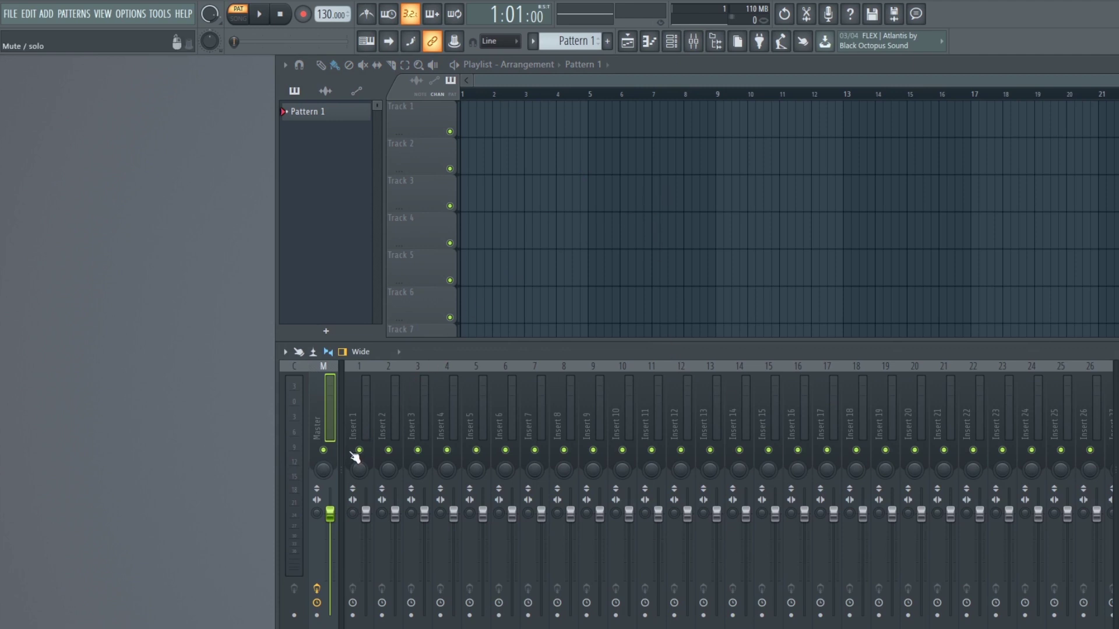
pyautogui.click(353, 402)
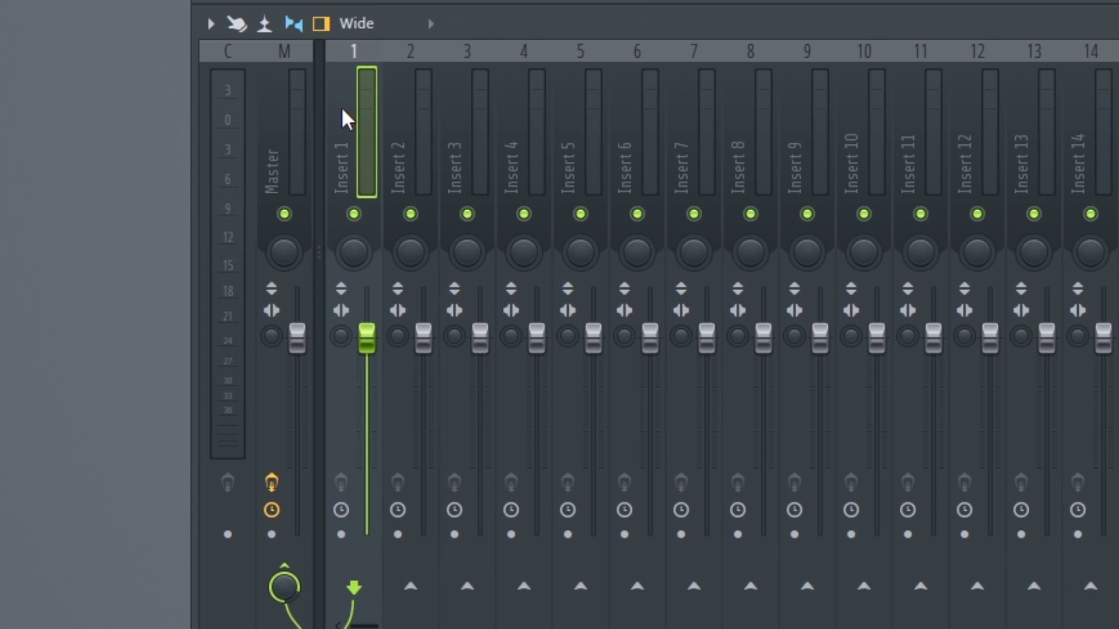
# Arm insert 1 for recording from iRig HD 2 1, outputting to HD Audio 1 - 2
pyautogui.click(341, 534)
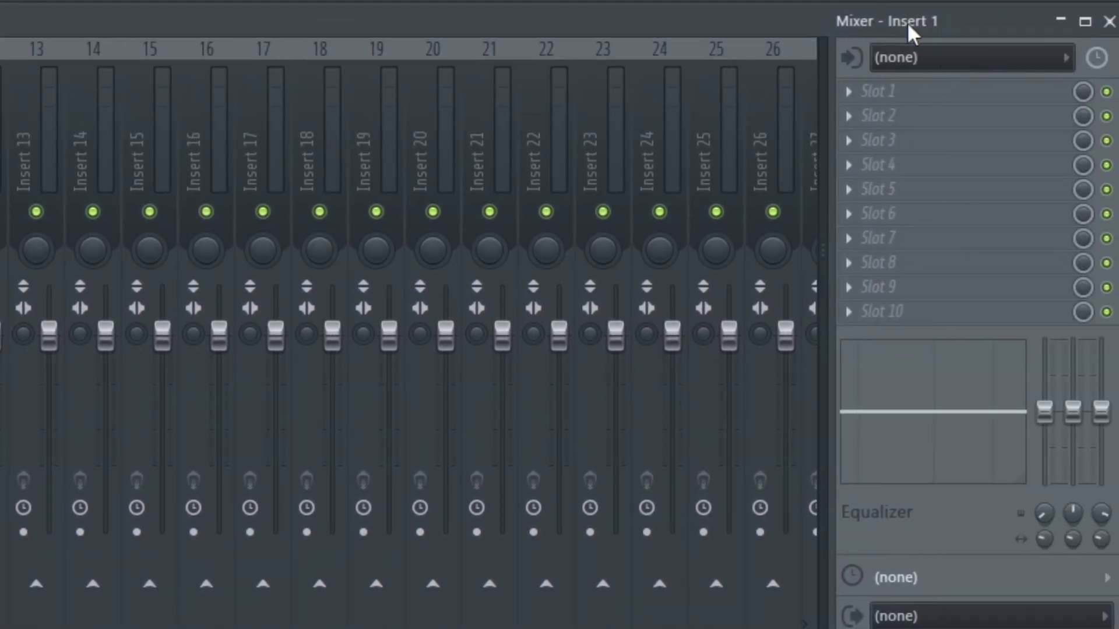
pyautogui.click(974, 58)
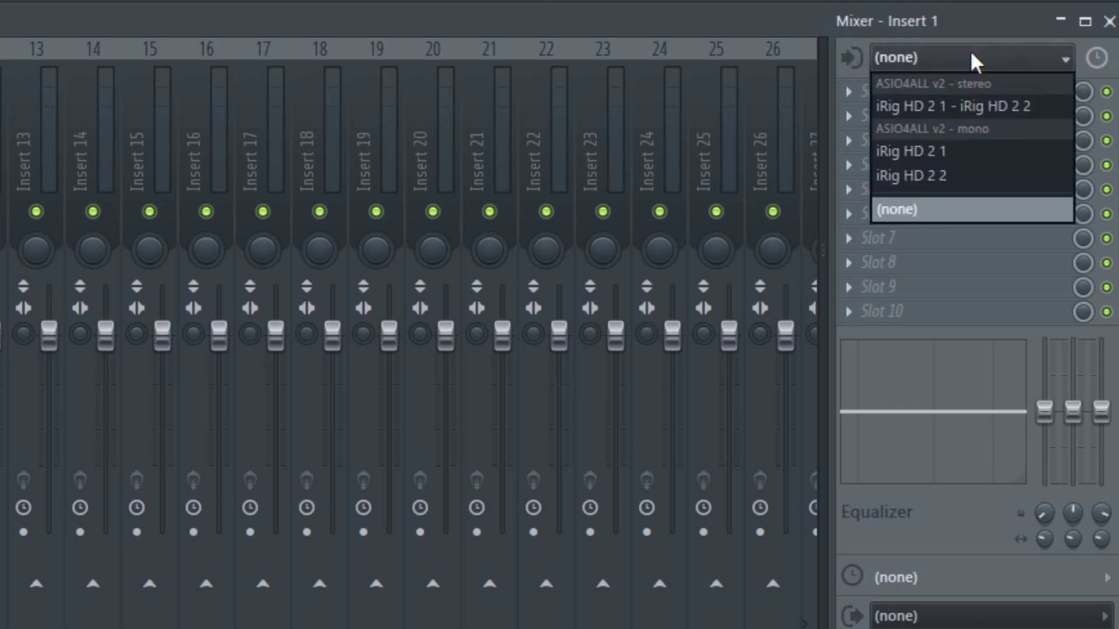
pyautogui.click(939, 152)
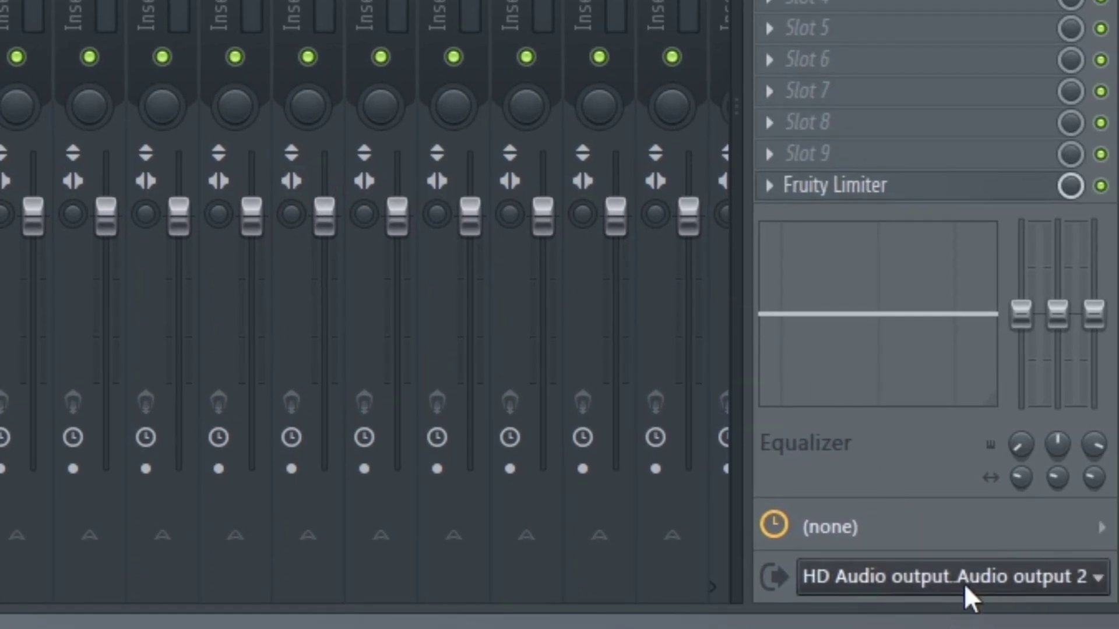
pyautogui.click(964, 582)
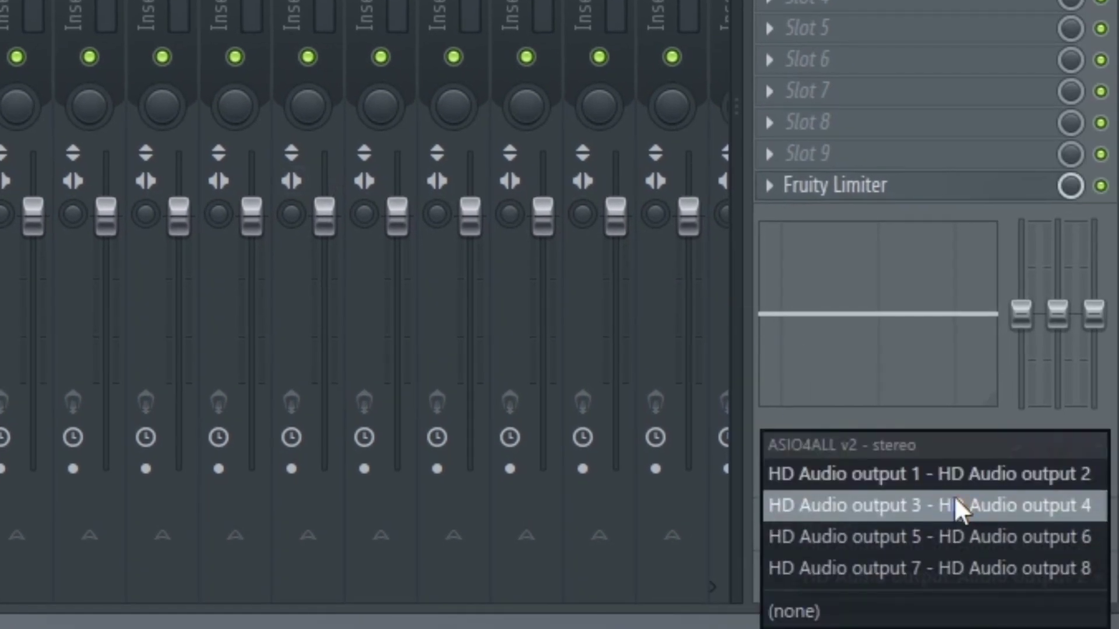
pyautogui.click(921, 481)
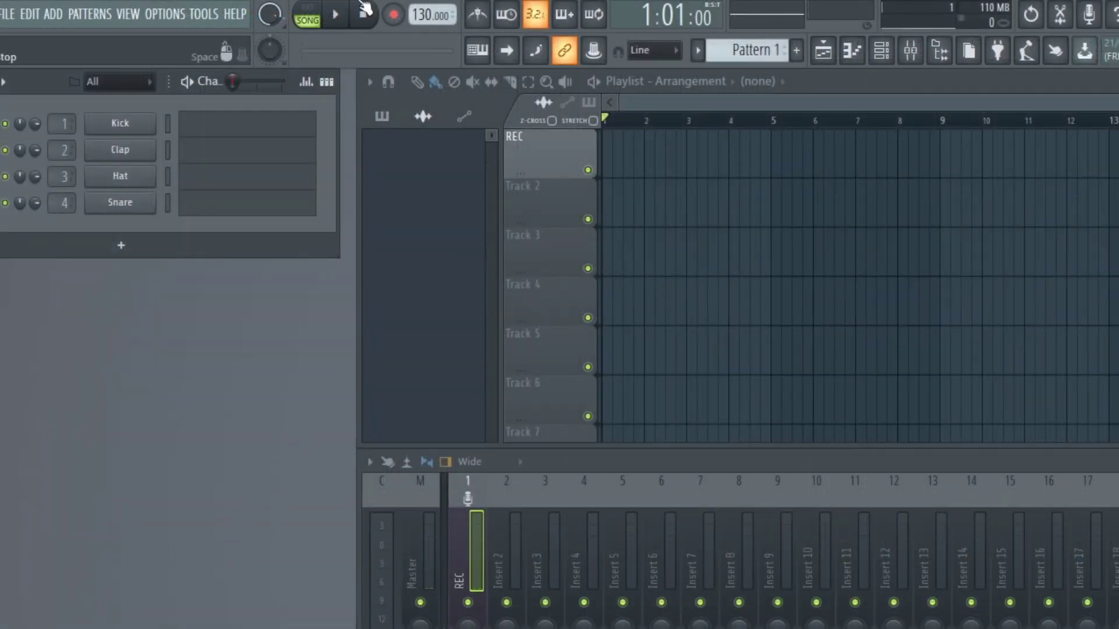
# Record a guitar take into the playlist as an audio clip
pyautogui.click(399, 18)
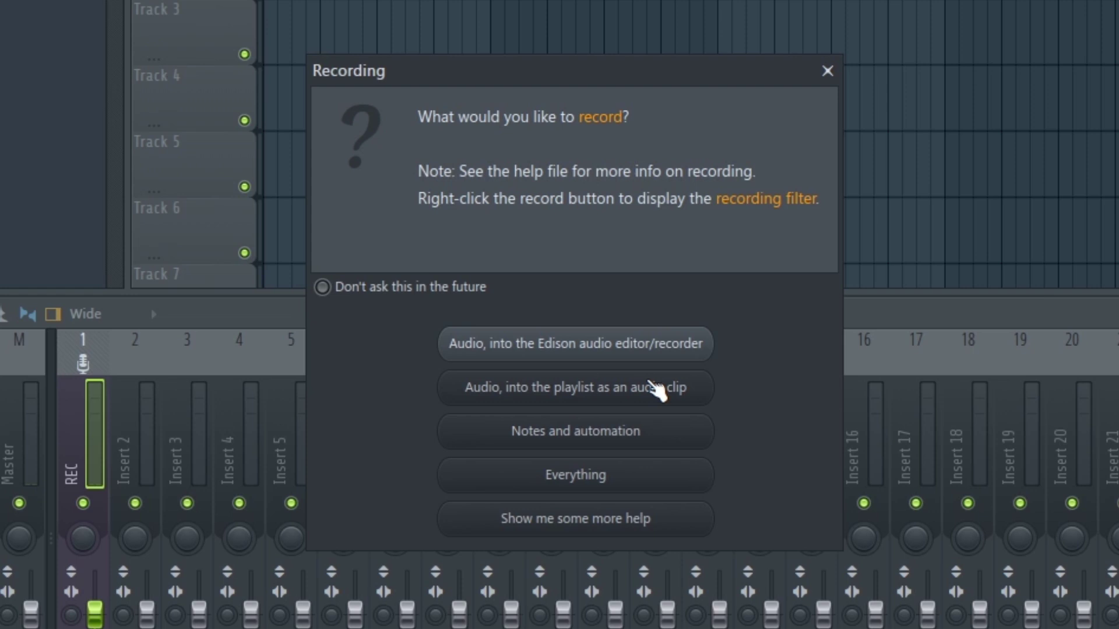
pyautogui.click(656, 389)
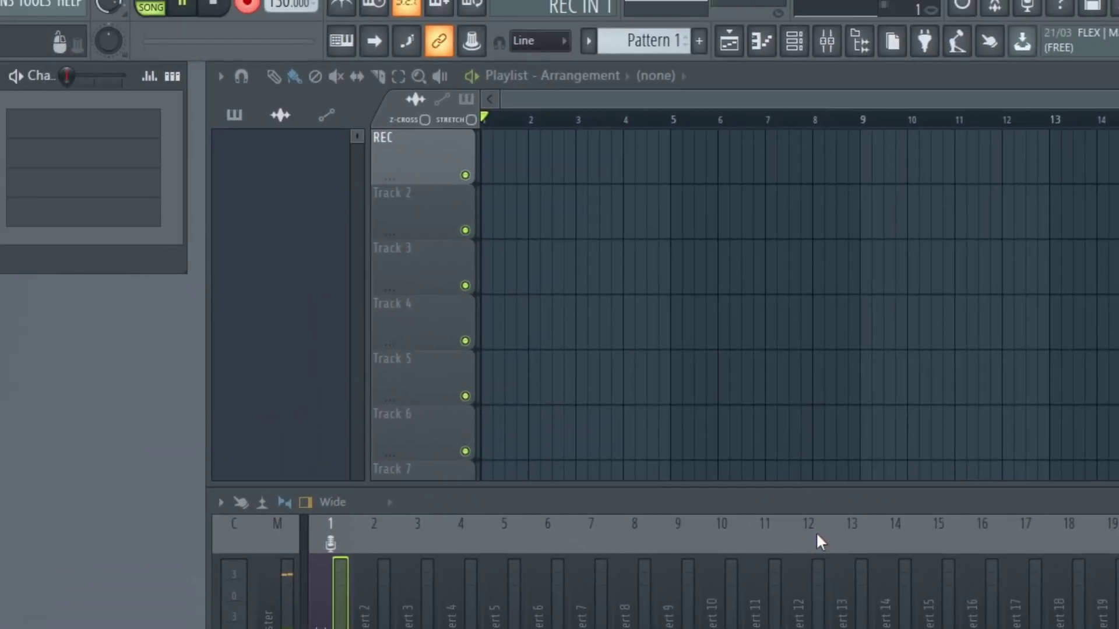
pyautogui.press('space')
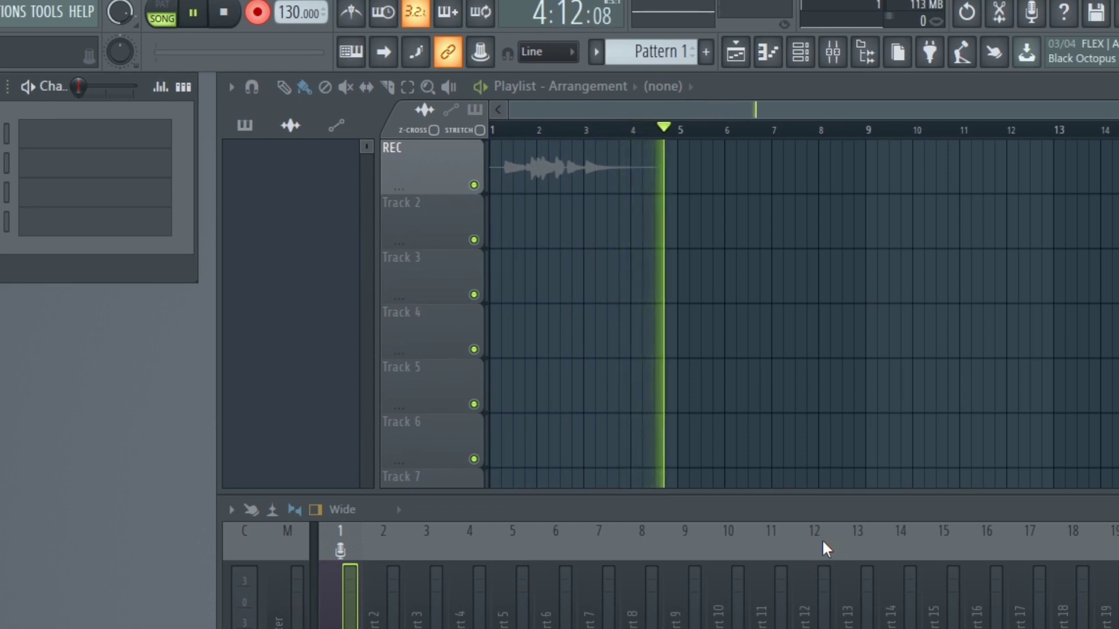
pyautogui.click(225, 13)
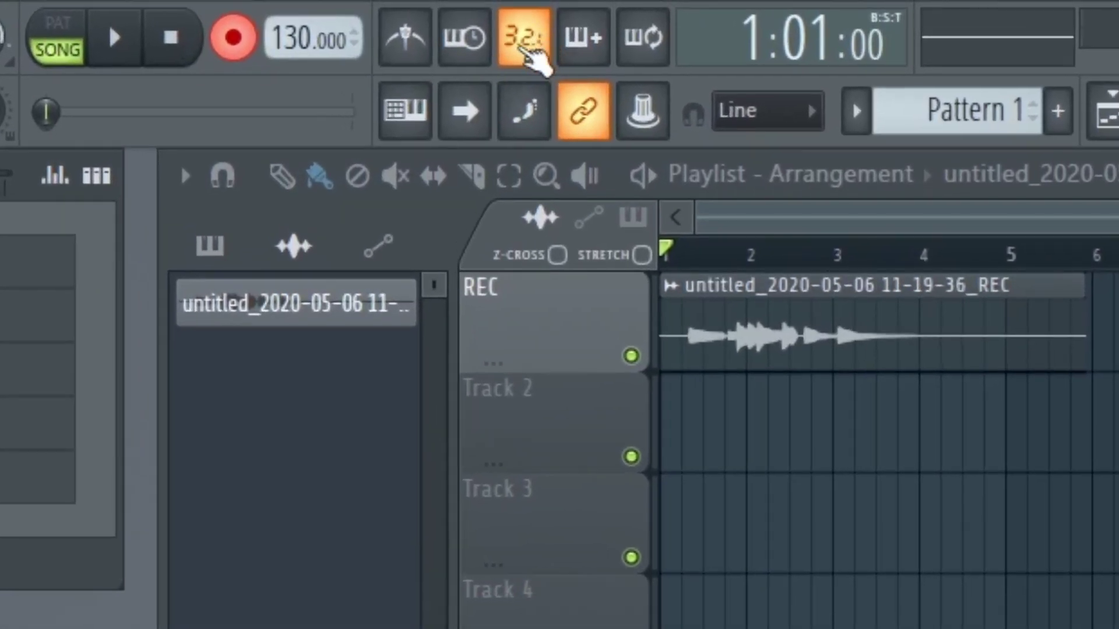
# Keep the recording countdown on with a 1-bar precount
pyautogui.click(531, 46)
pyautogui.click(529, 47)
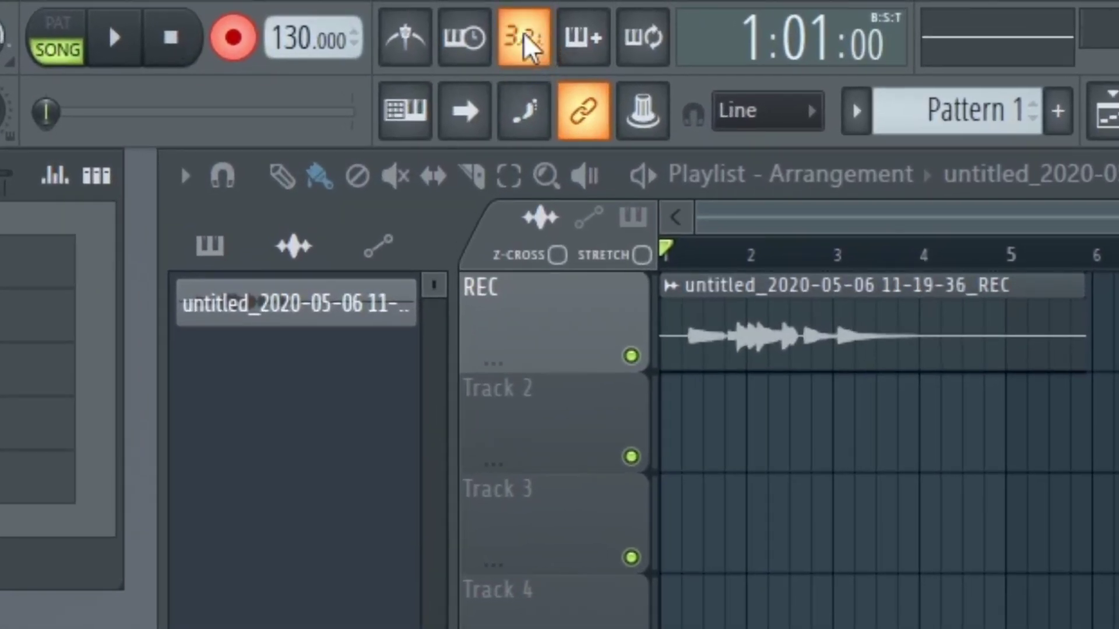
pyautogui.rightClick(528, 38)
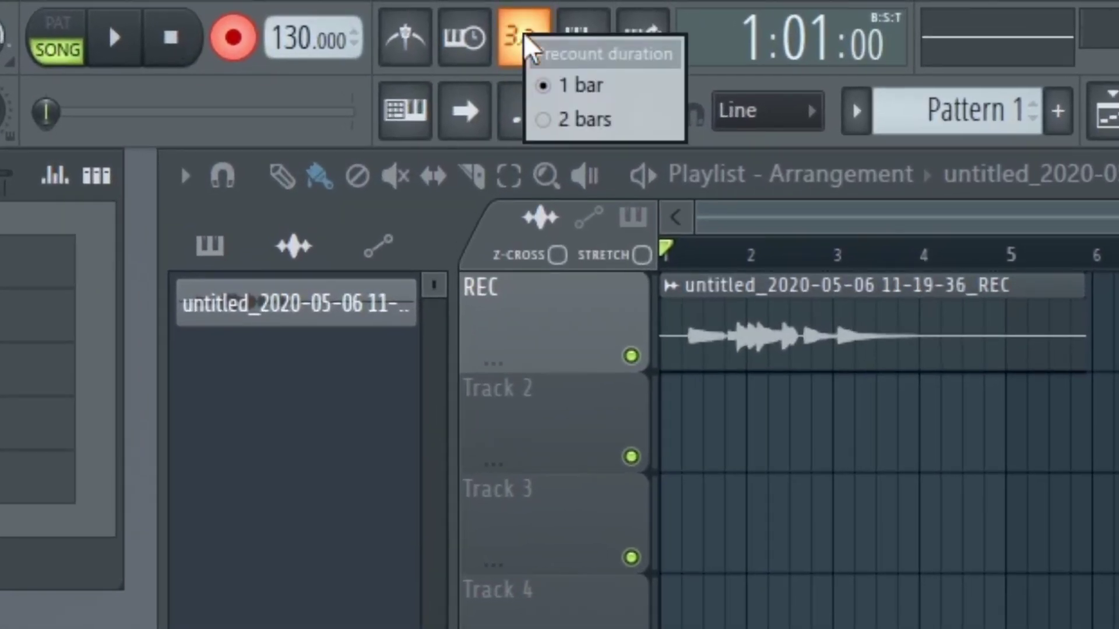
pyautogui.click(582, 99)
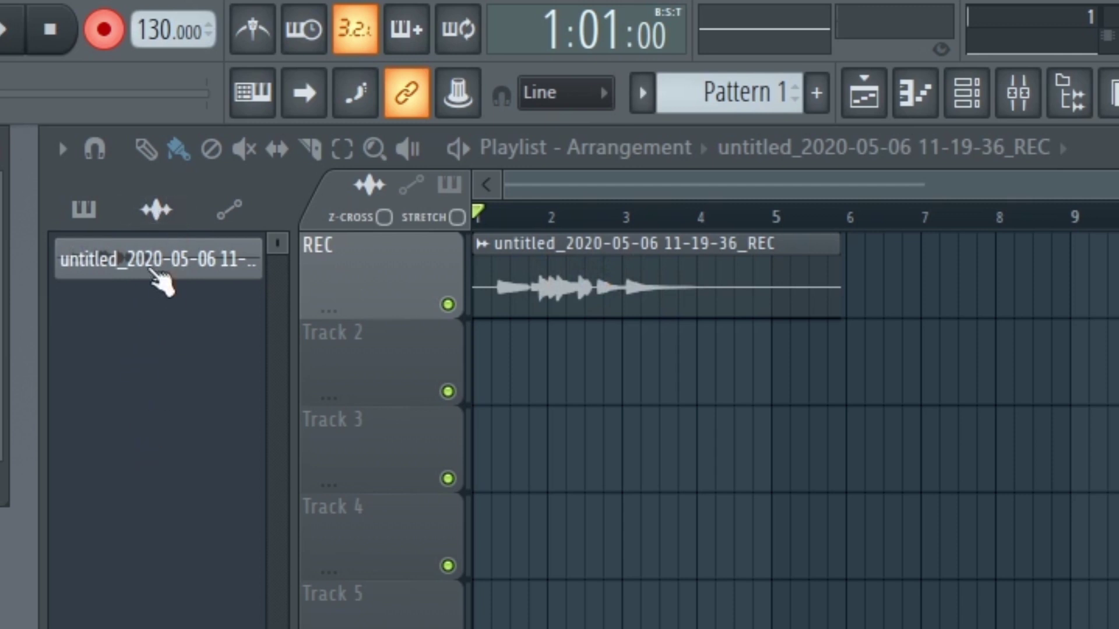
# Rename the recorded audio clip to 'Clean guitar'
pyautogui.rightClick(146, 260)
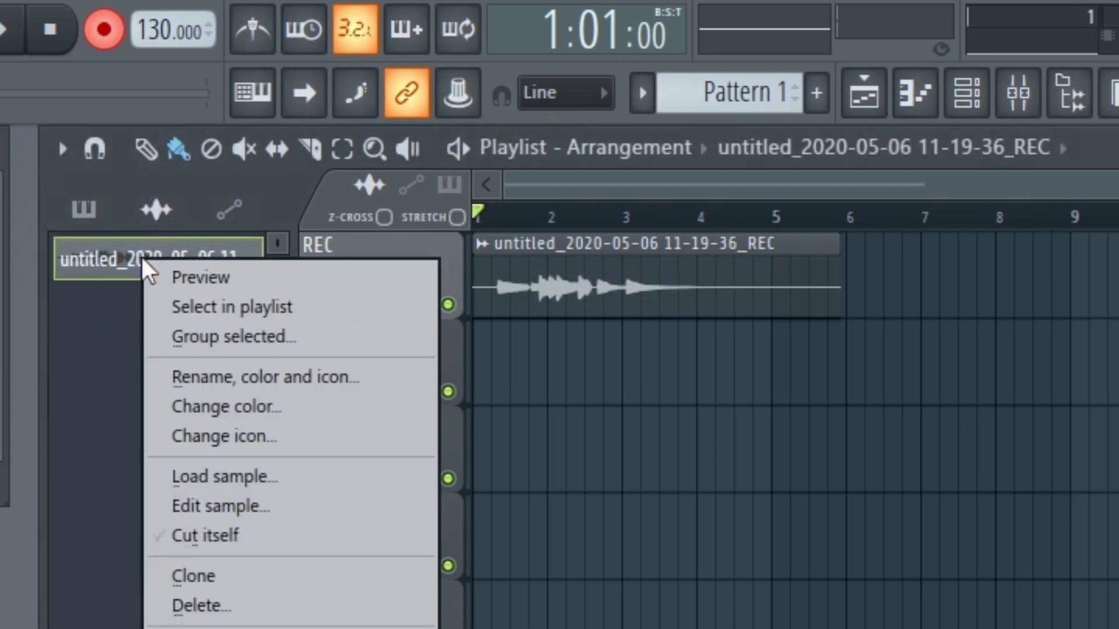
pyautogui.click(244, 383)
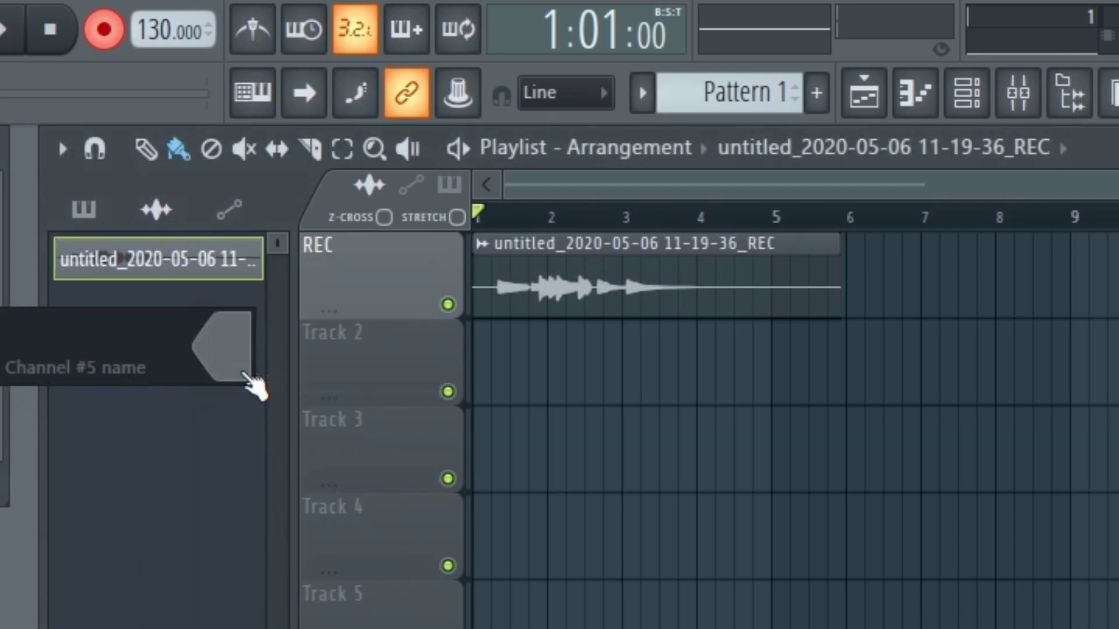
pyautogui.write('an guitar')
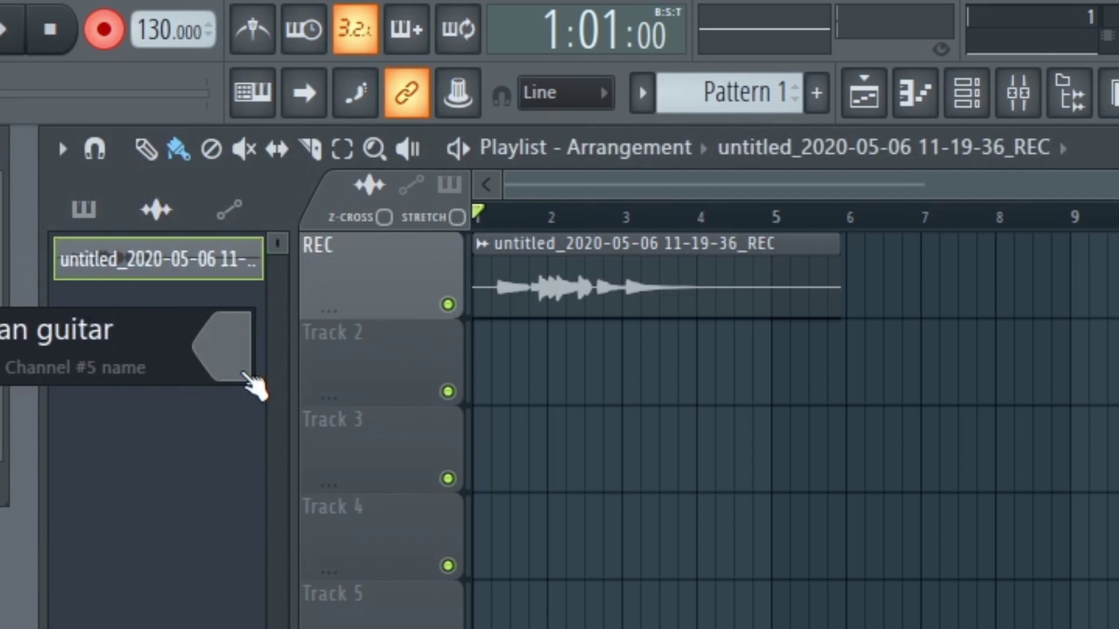
pyautogui.press('Return')
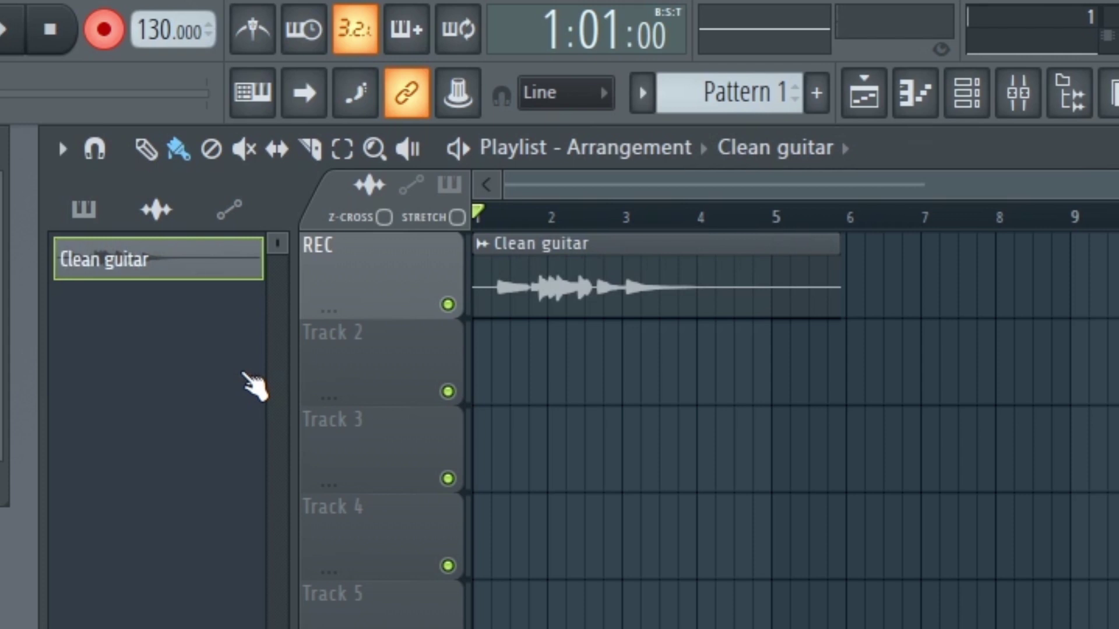
pyautogui.rightClick(169, 265)
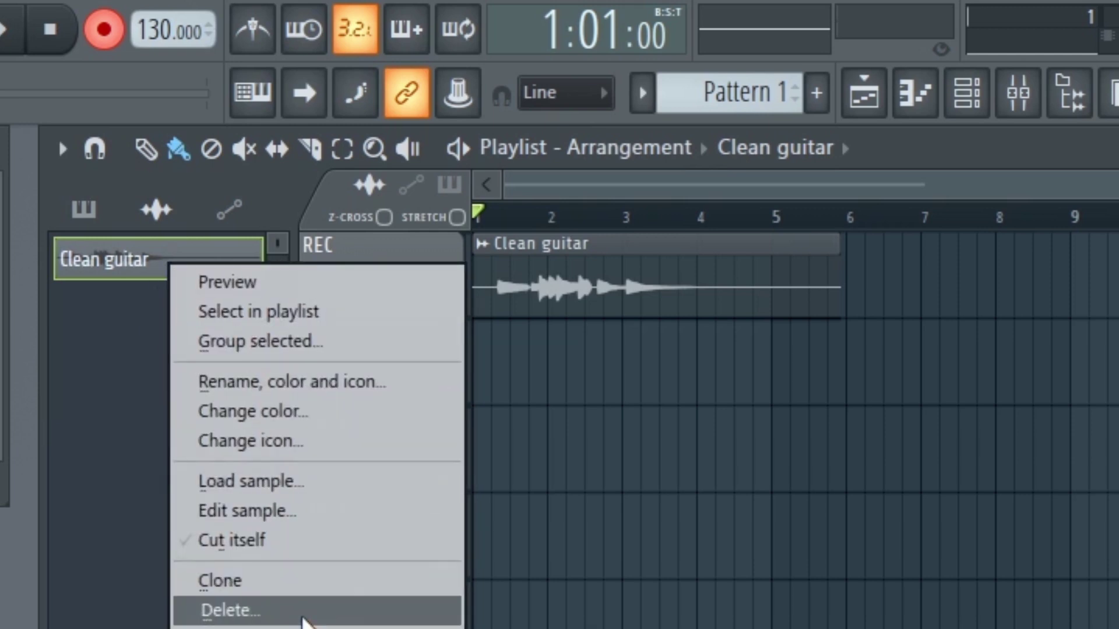
pyautogui.click(125, 355)
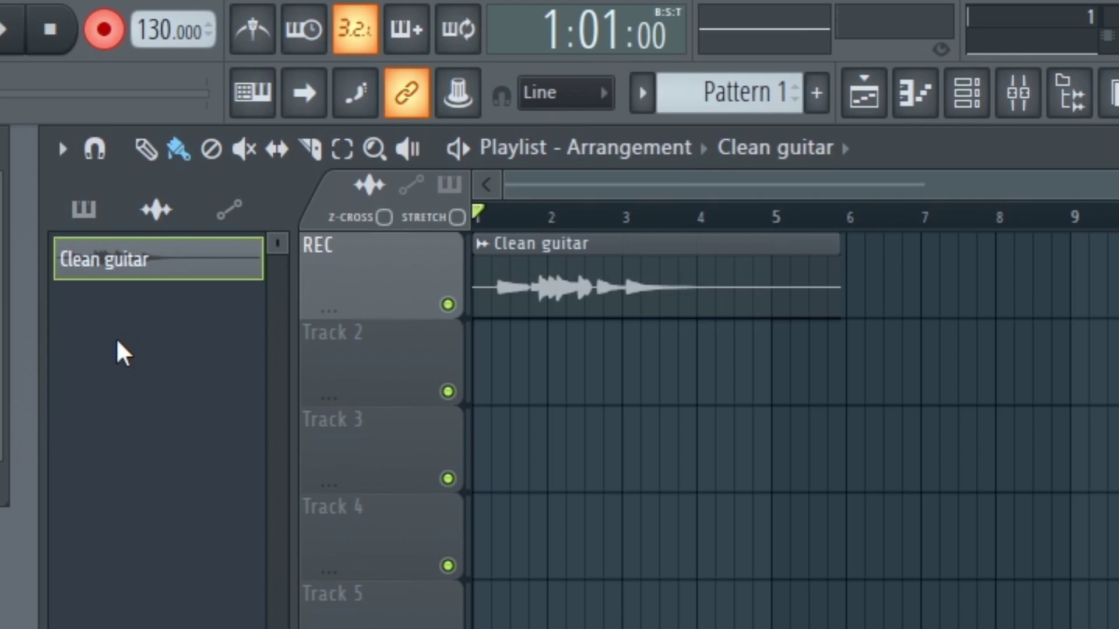
# Move and trim the Clean guitar clip, then delete it from the REC track
pyautogui.moveTo(612, 281); pyautogui.dragTo(666, 278)
pyautogui.moveTo(897, 279); pyautogui.dragTo(783, 285)
pyautogui.moveTo(524, 302)
pyautogui.mouseDown()
pyautogui.moveTo(544, 300)
pyautogui.moveTo(524, 302)
pyautogui.mouseUp()
pyautogui.rightClick(647, 283)
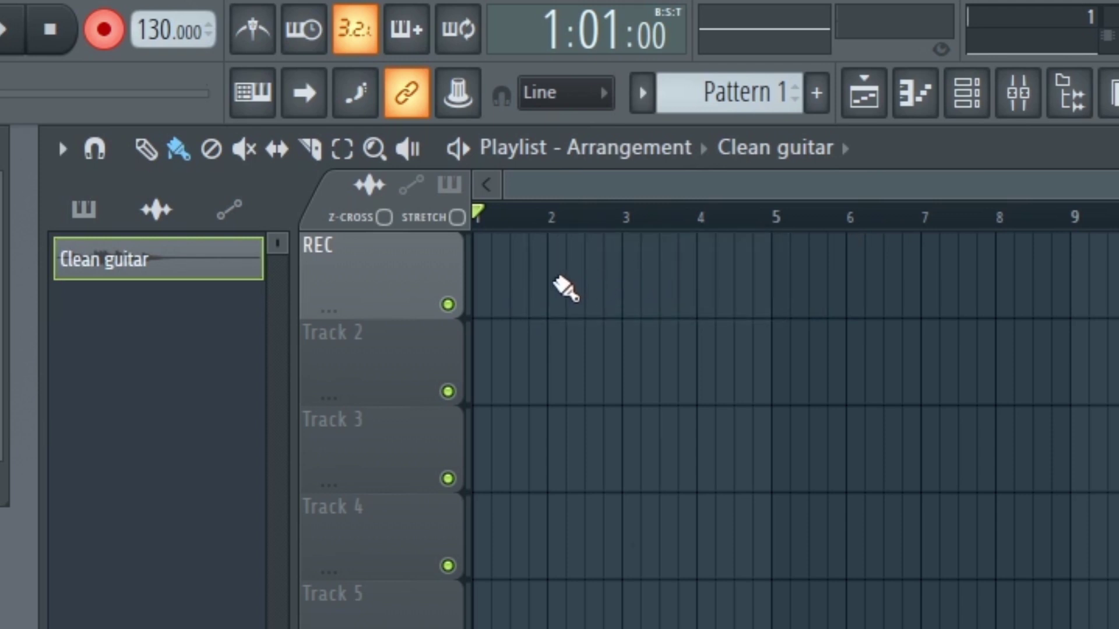
# Paint a Clean guitar clip at bar 2 on REC and remove the extra copies
pyautogui.click(551, 285)
pyautogui.click(848, 285)
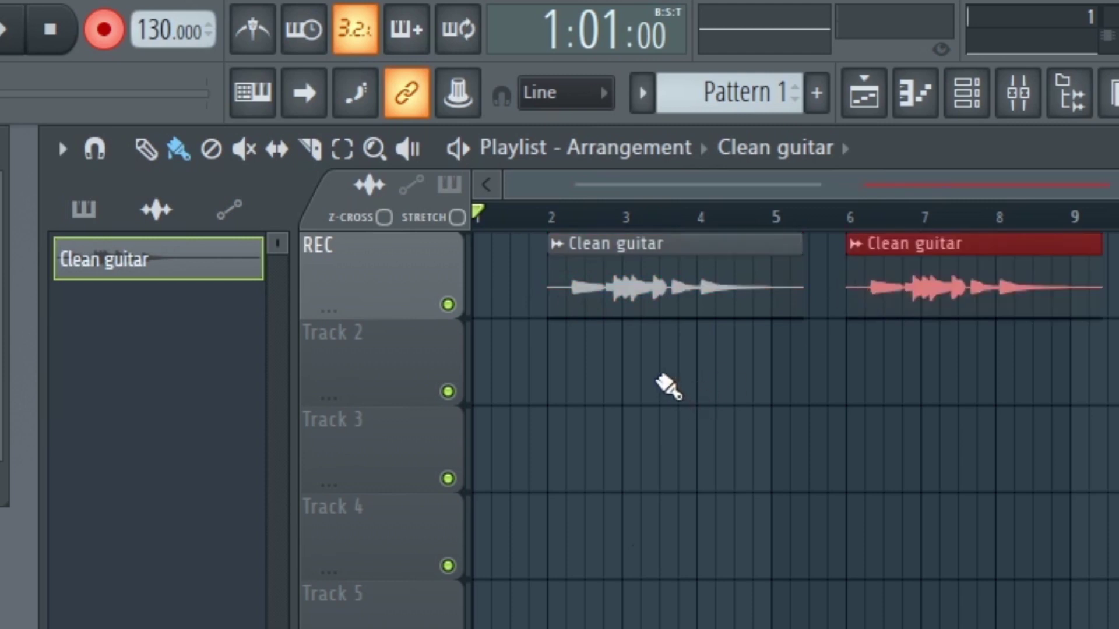
pyautogui.click(667, 378)
pyautogui.rightClick(731, 372)
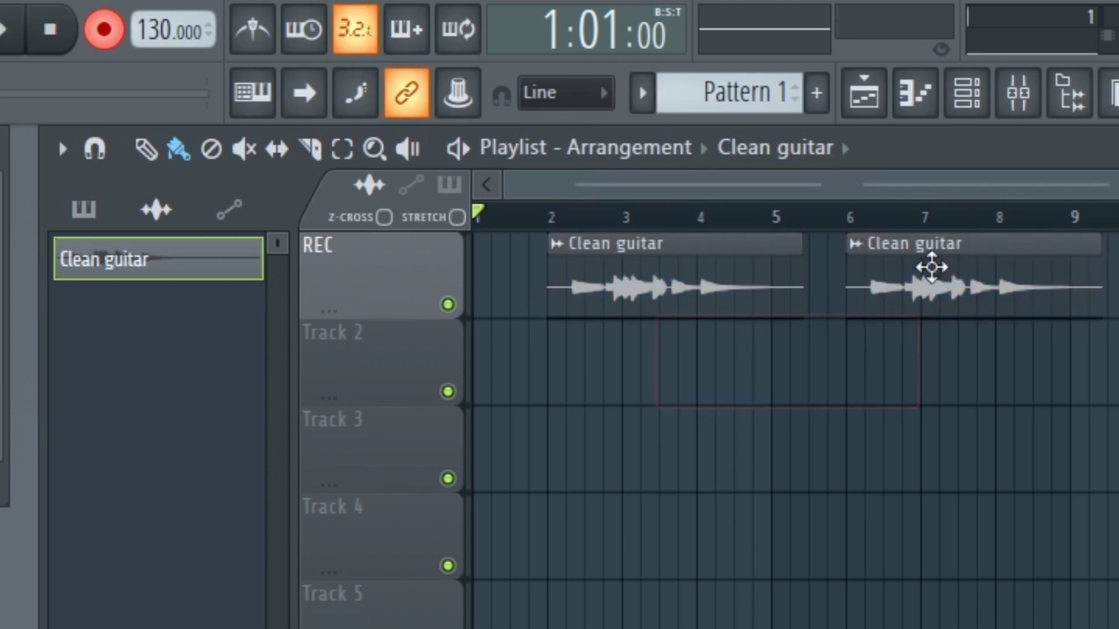
pyautogui.rightClick(961, 267)
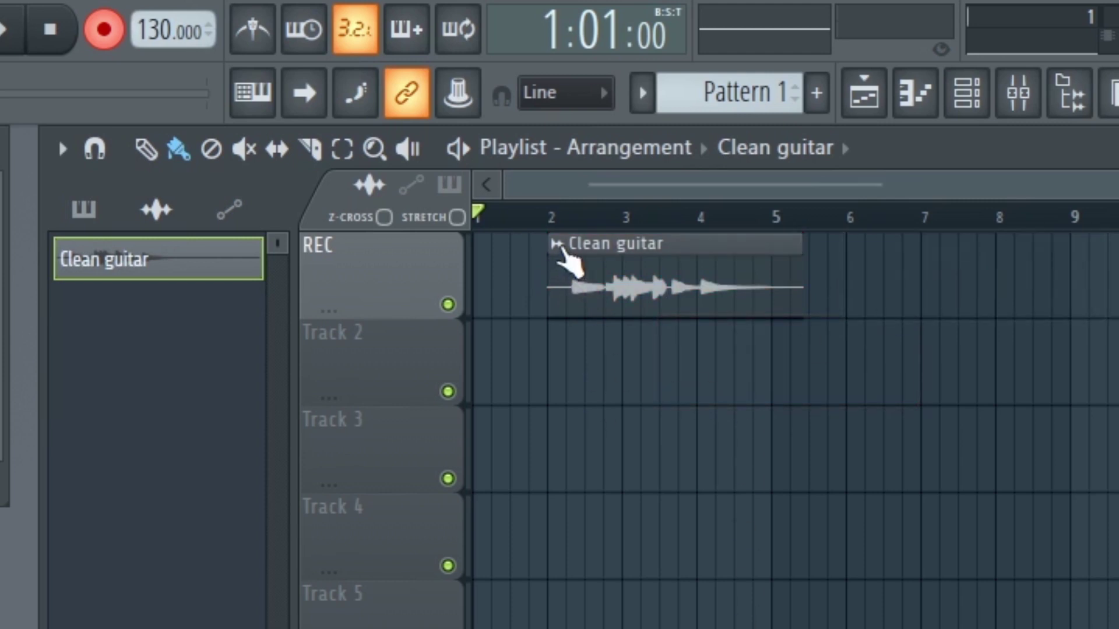
pyautogui.click(556, 246)
pyautogui.press('Escape')
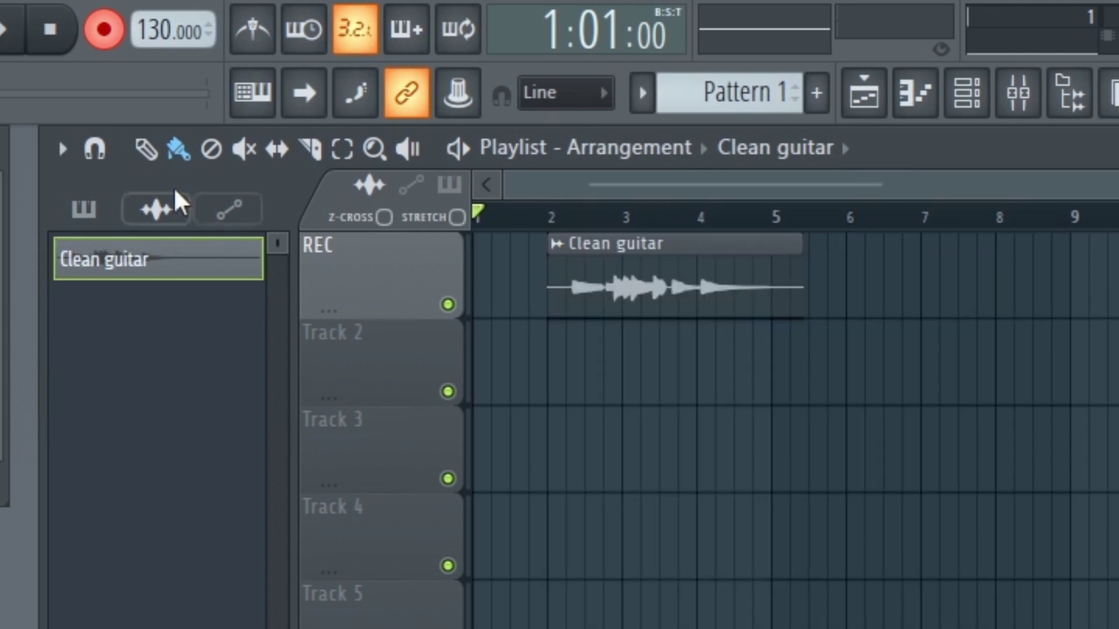
pyautogui.click(104, 29)
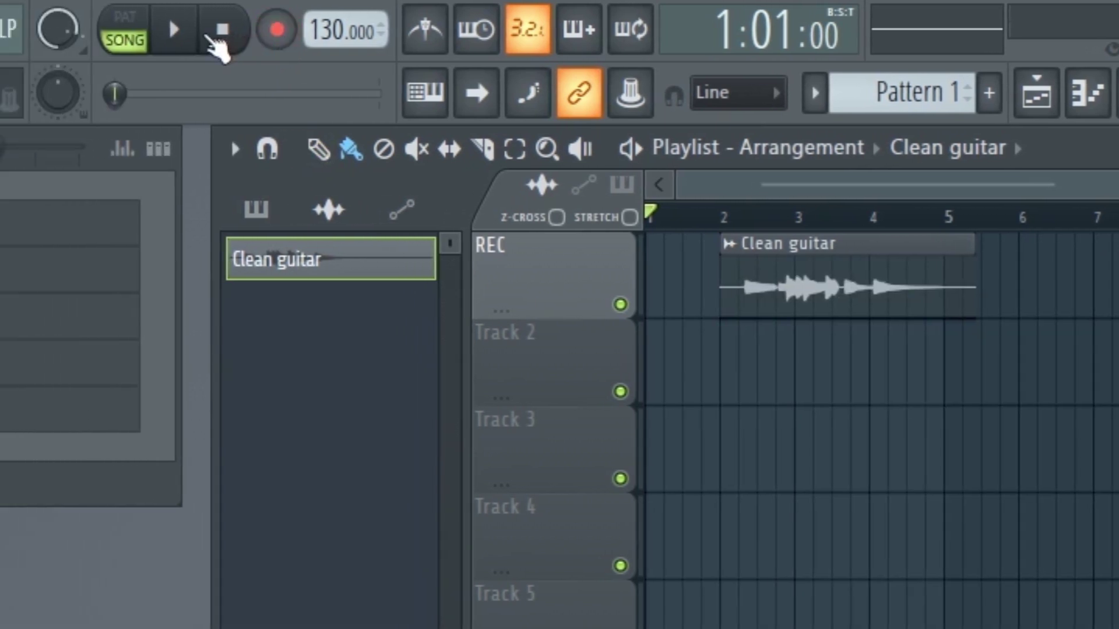
pyautogui.click(173, 30)
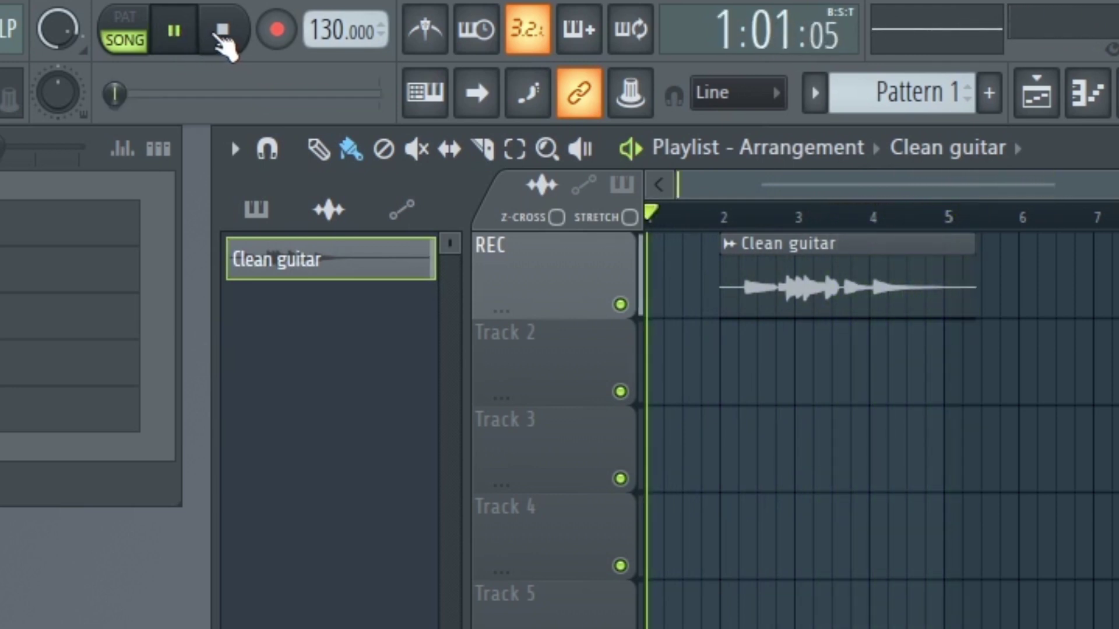
pyautogui.click(223, 33)
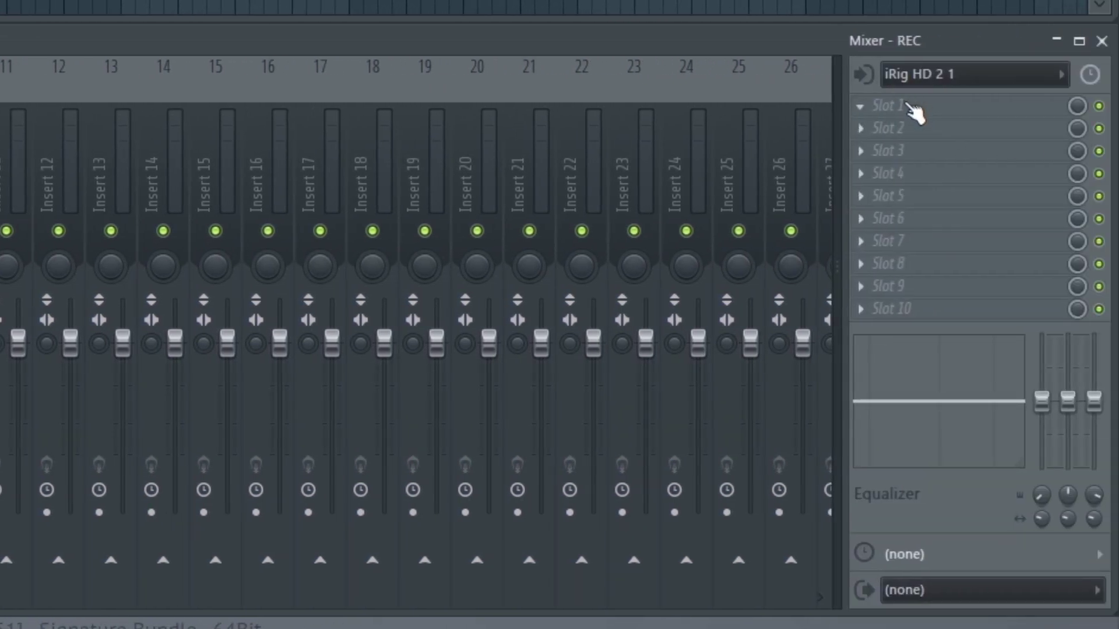
# Open the full effect plugin list for REC's Slot 1 and scroll to the bottom
pyautogui.click(904, 105)
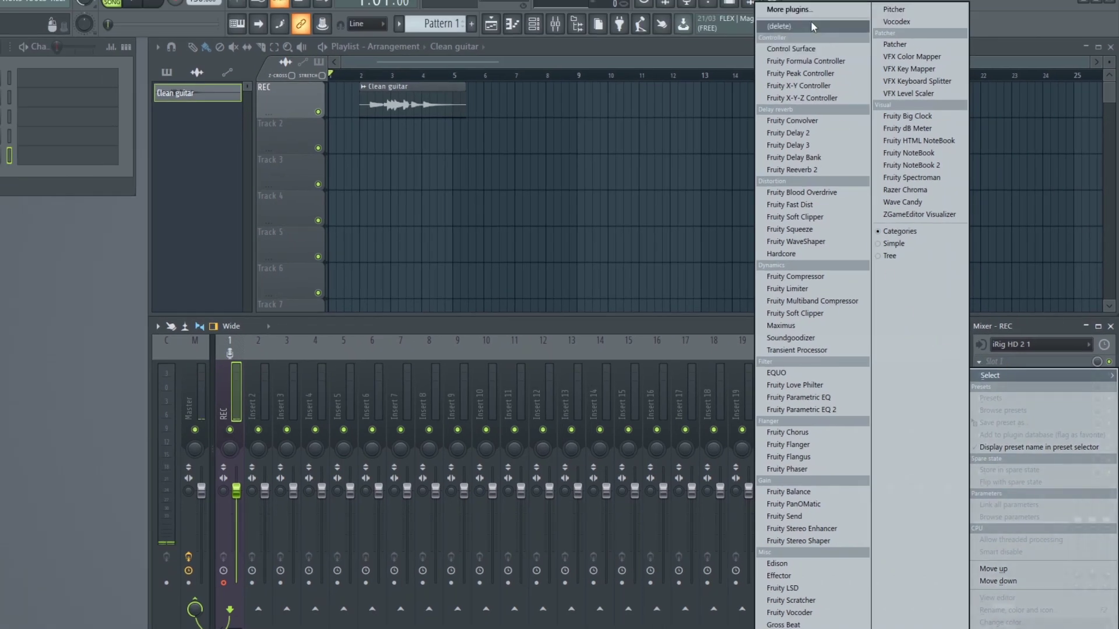
pyautogui.click(798, 10)
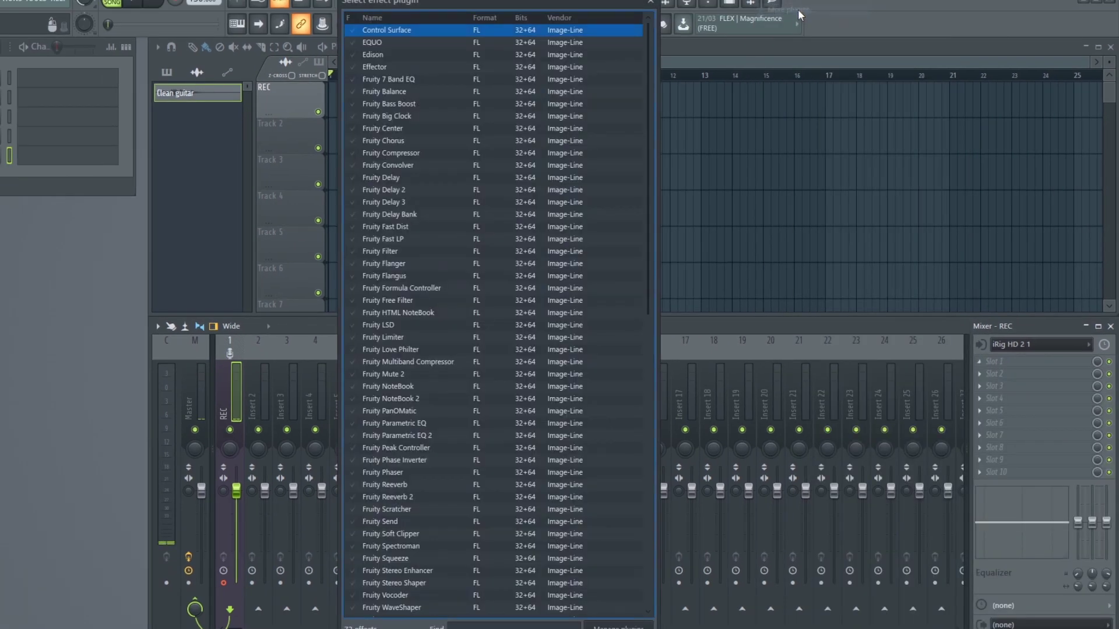
pyautogui.scroll(-8, 388, 77)
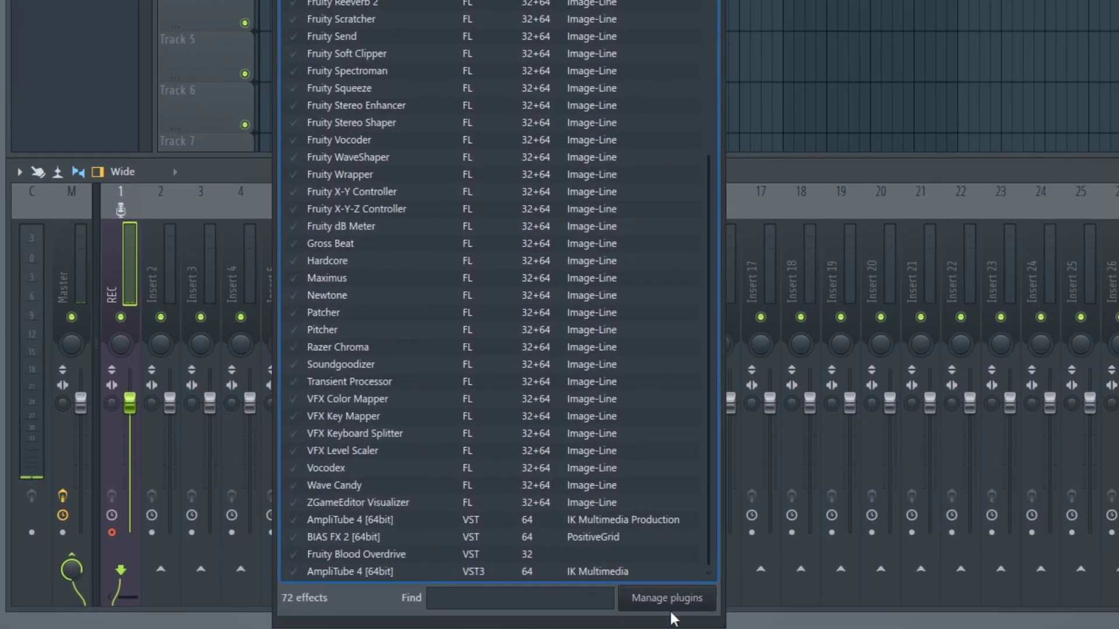
# Put AmpliTube 4 [64bit] in the 'Guitar plugins' category in the plugin manager
pyautogui.click(682, 601)
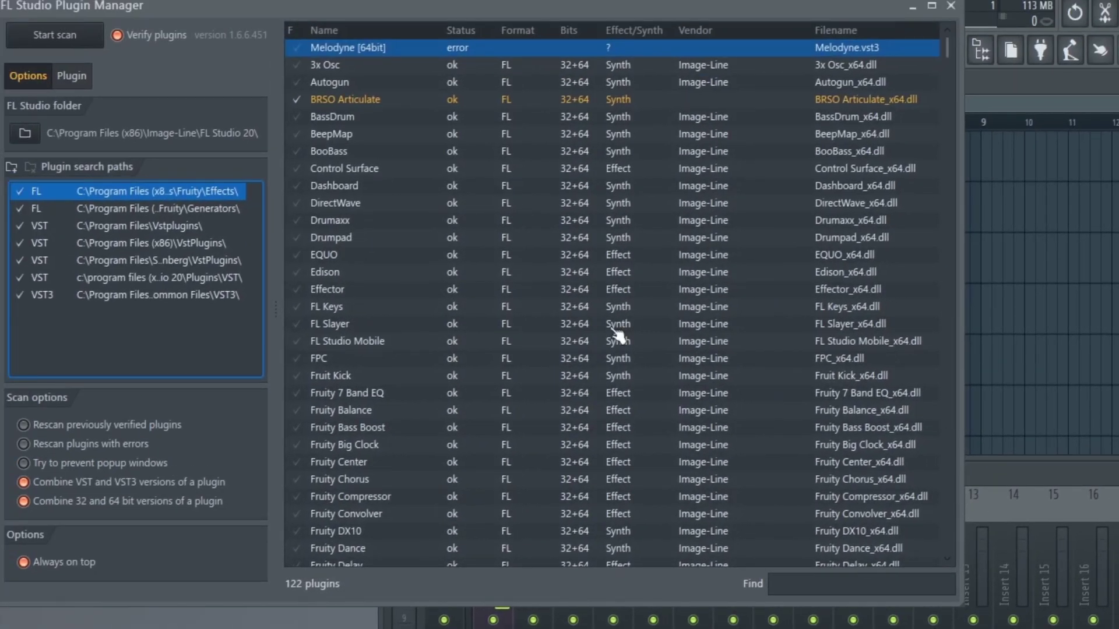
pyautogui.scroll(-20, 397, 132)
pyautogui.scroll(20, 520, 233)
pyautogui.scroll(-20, 520, 248)
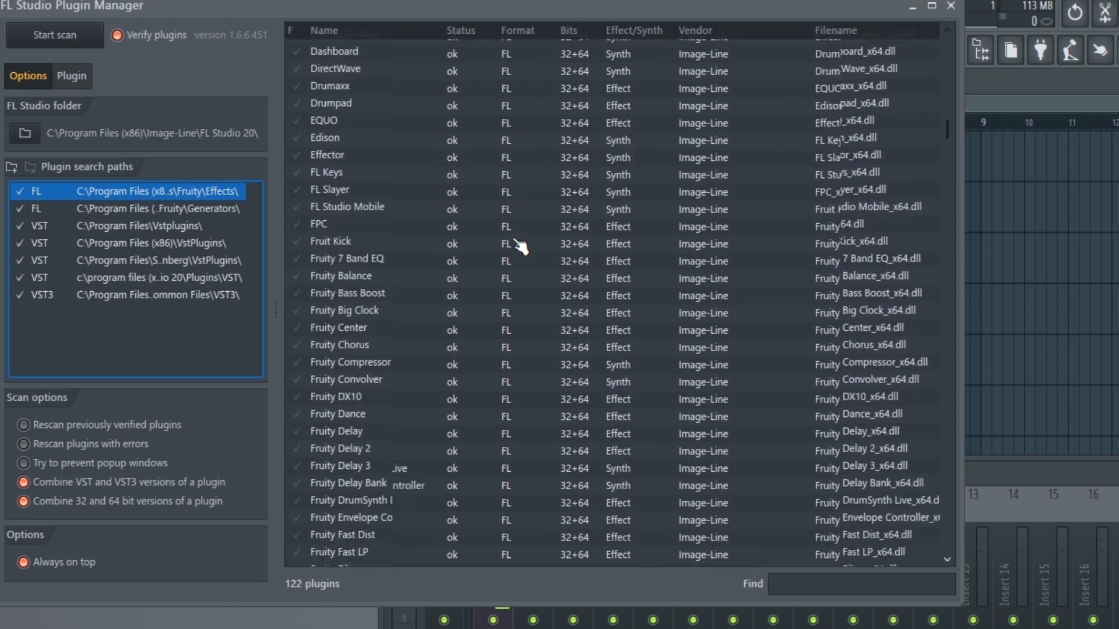
pyautogui.scroll(-1, 516, 249)
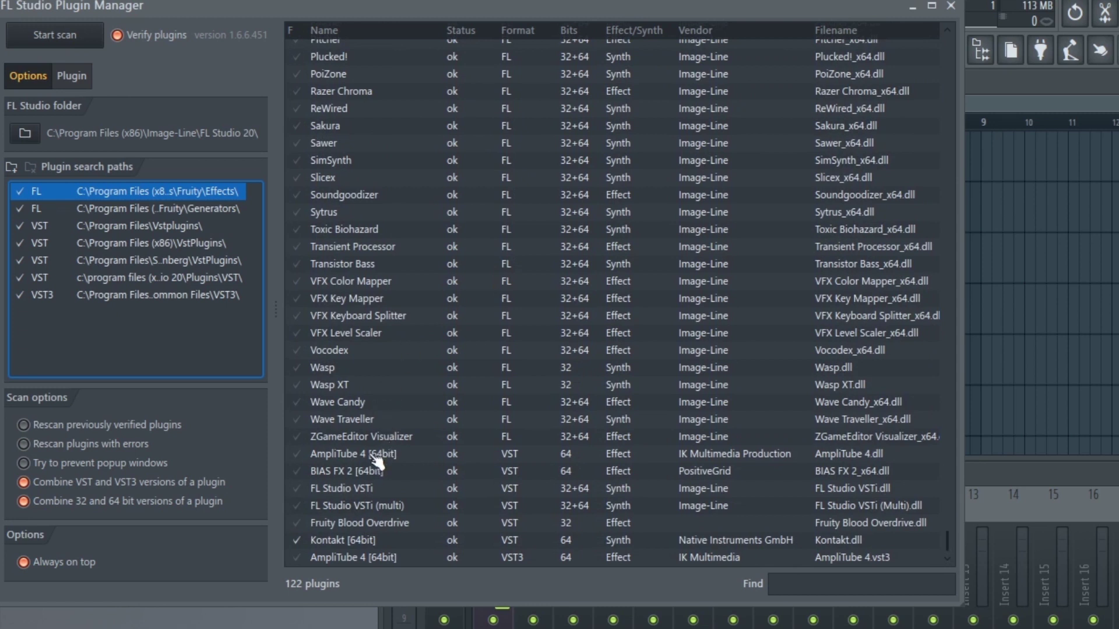
pyautogui.click(376, 458)
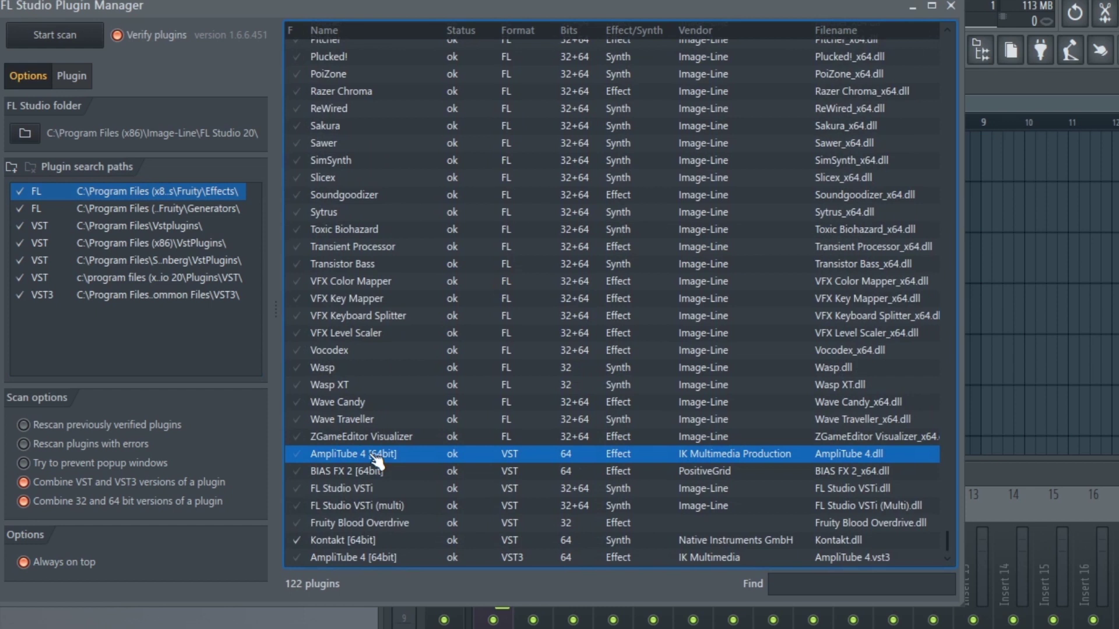
pyautogui.click(71, 76)
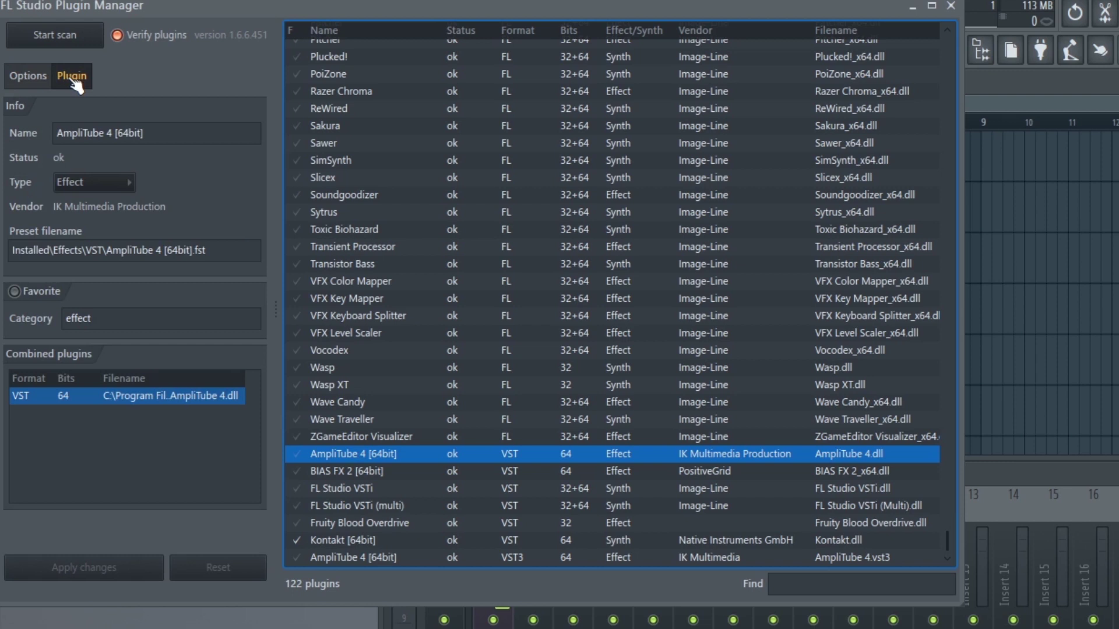
pyautogui.click(116, 321)
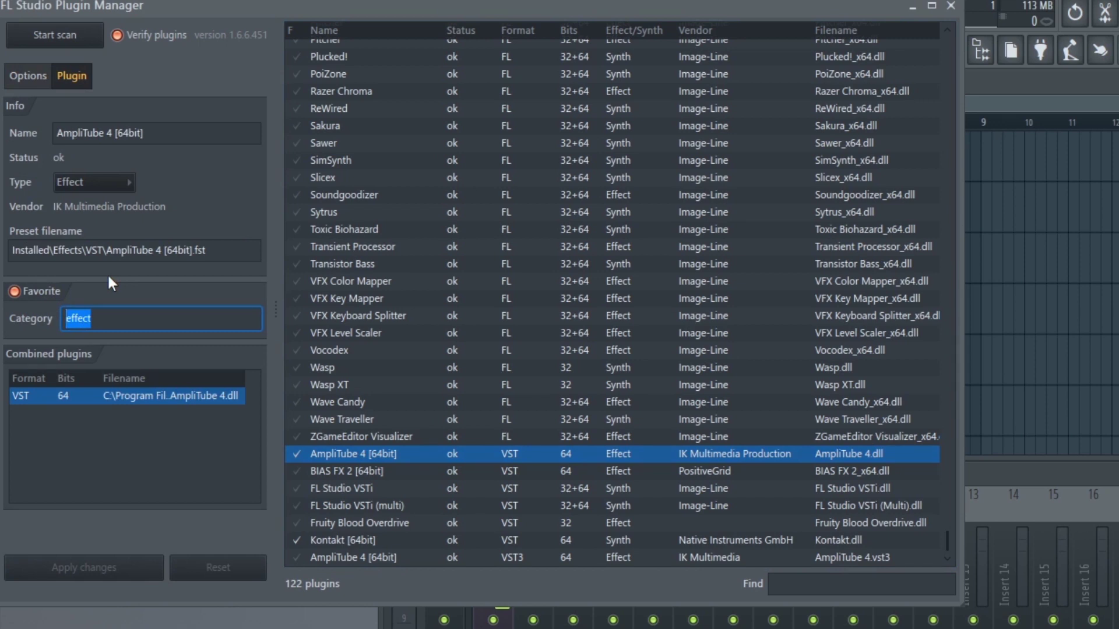
pyautogui.write('Guitar plugins')
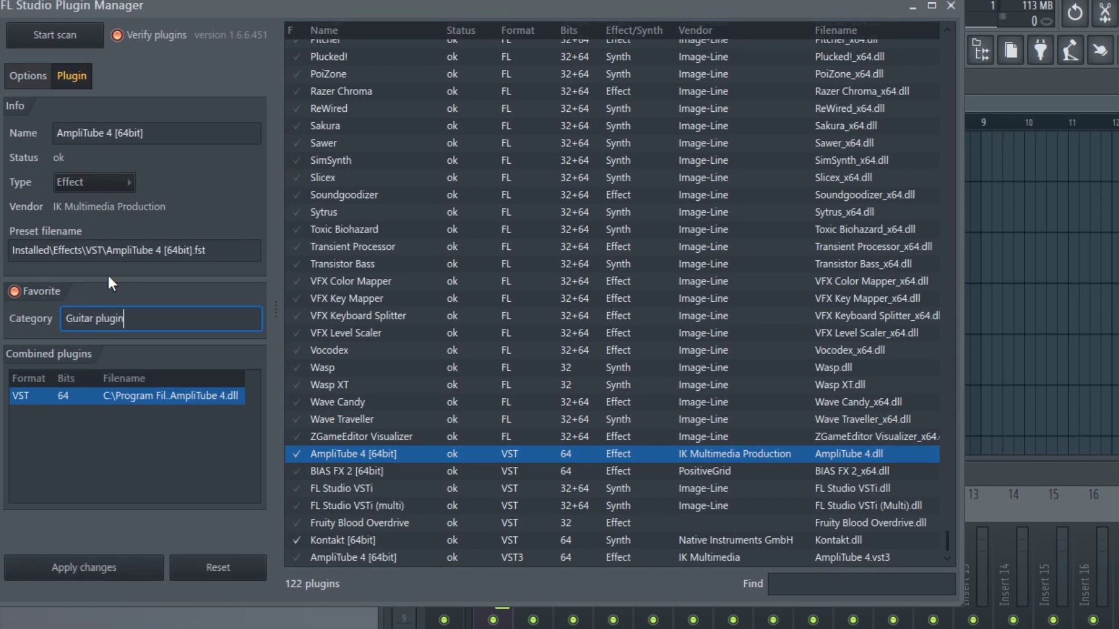
pyautogui.click(112, 569)
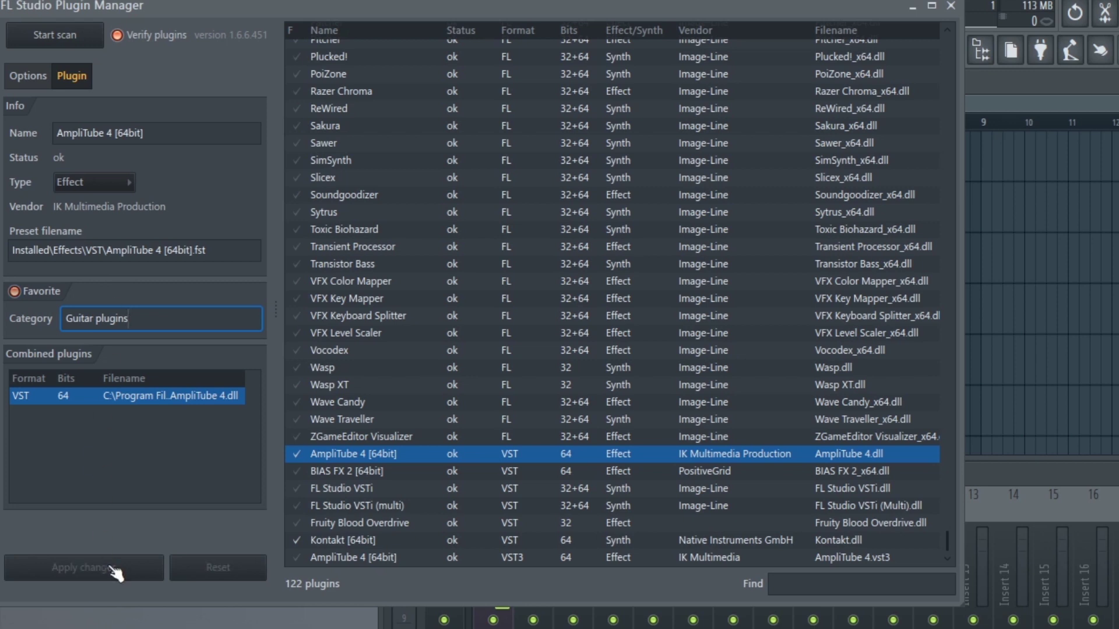
# Make BIAS FX 2 a favourite in the Guitar plugins category and close the manager
pyautogui.click(359, 473)
pyautogui.click(38, 291)
pyautogui.click(61, 315)
pyautogui.write('Gui')
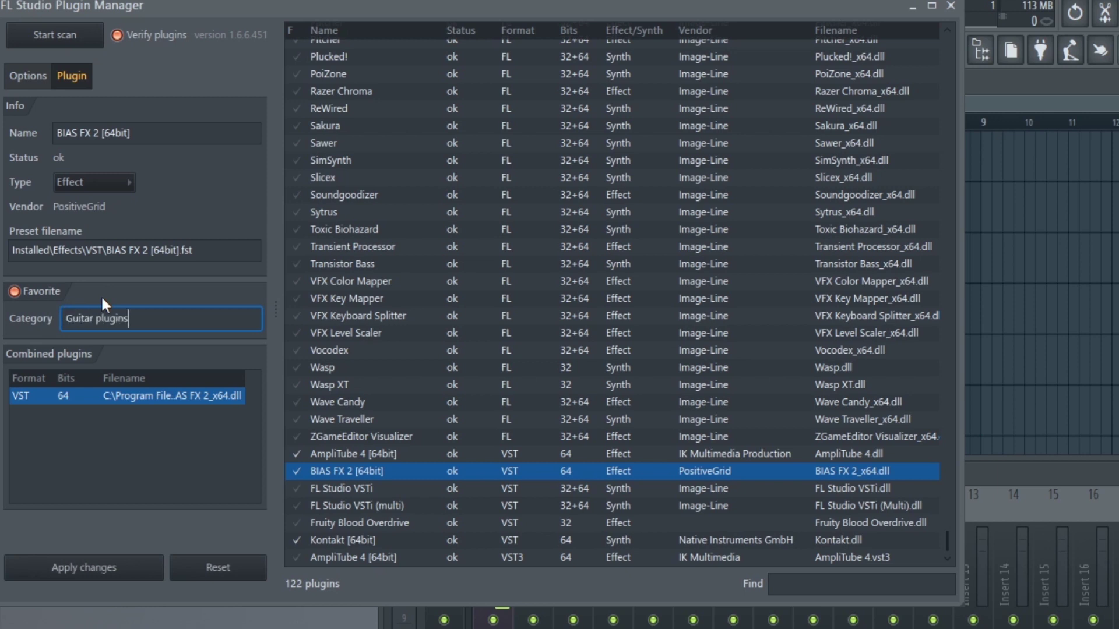
pyautogui.click(100, 571)
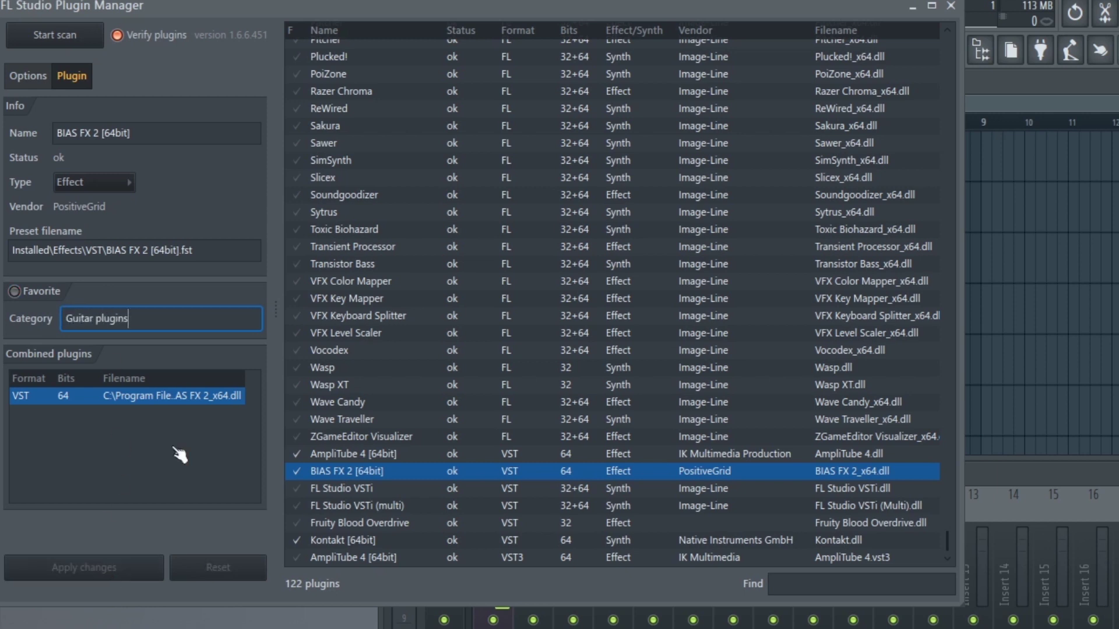
pyautogui.click(950, 6)
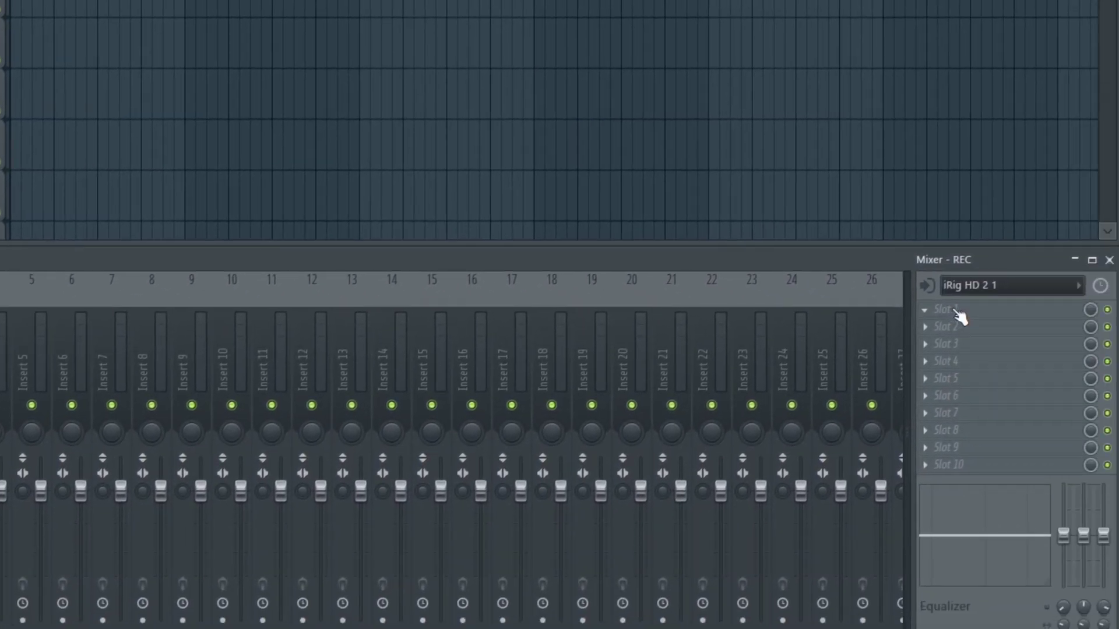
# Put AmpliTube 4 from the Guitar plugins group into Slot 1 of the REC mixer track
pyautogui.click(954, 310)
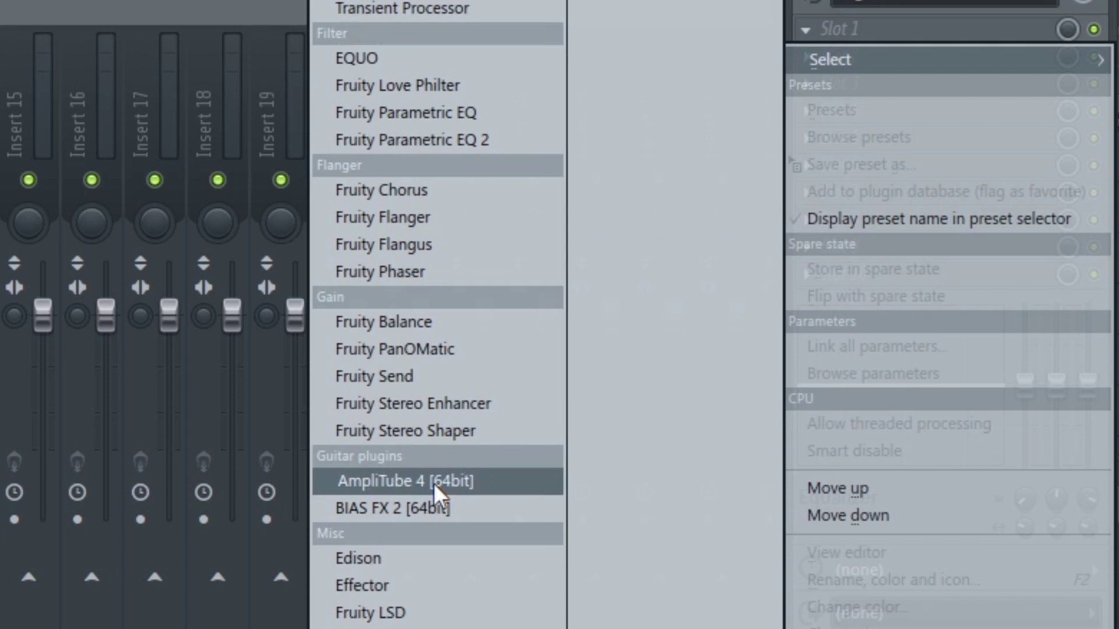
pyautogui.moveTo(434, 484); pyautogui.dragTo(1099, 296)
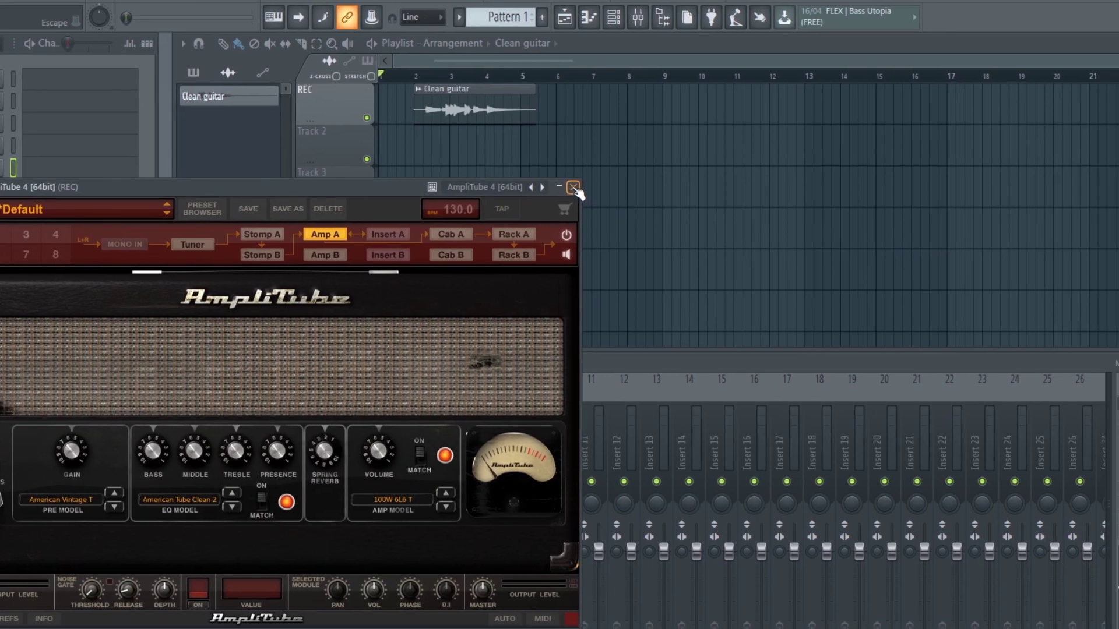
pyautogui.click(654, 196)
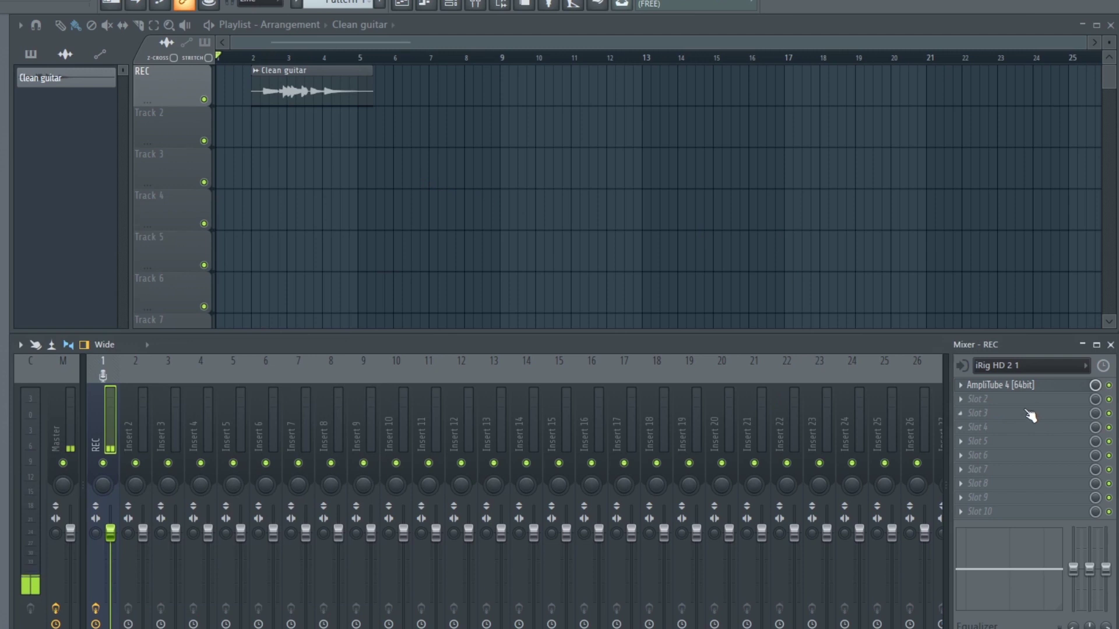
pyautogui.click(1015, 386)
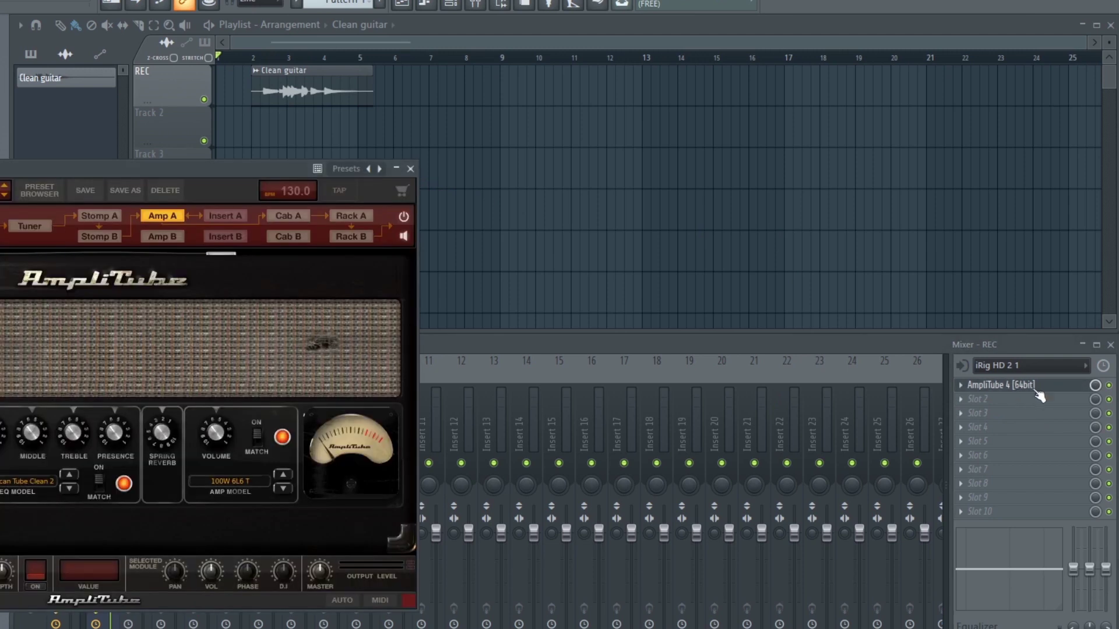
pyautogui.click(1112, 389)
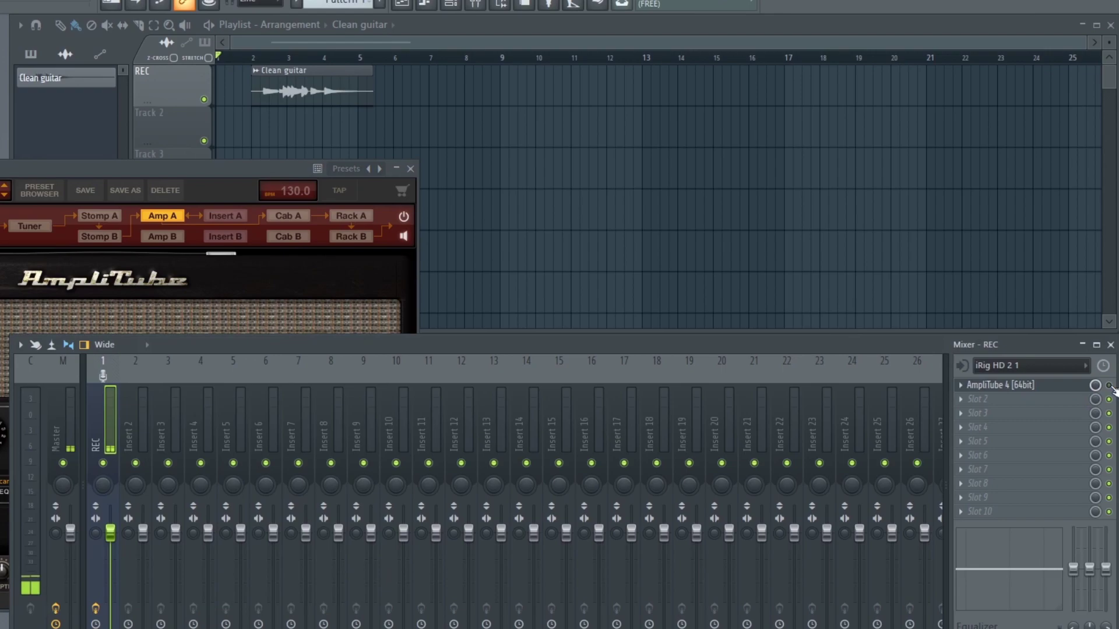